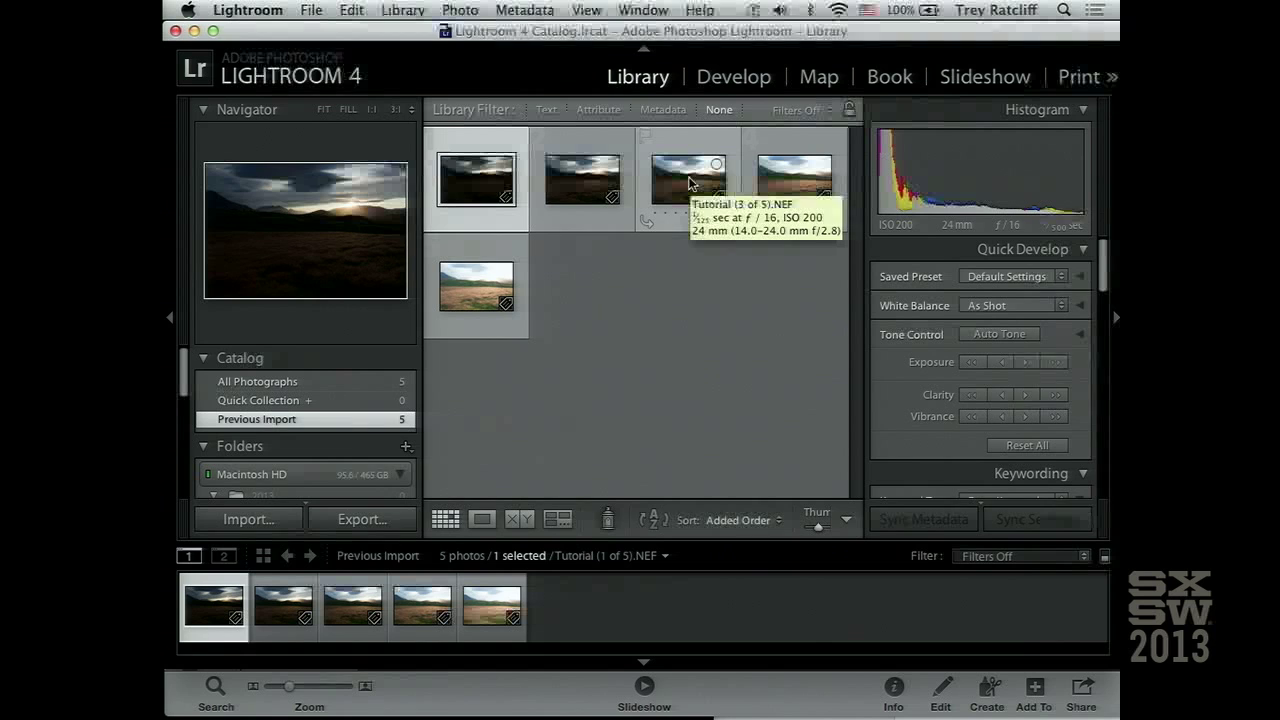
Step: Open Tutorial (3 of 5).NEF enlarged with the side panels hidden, and compare the bracketed exposures from darkest to brightest
double_click(688, 183)
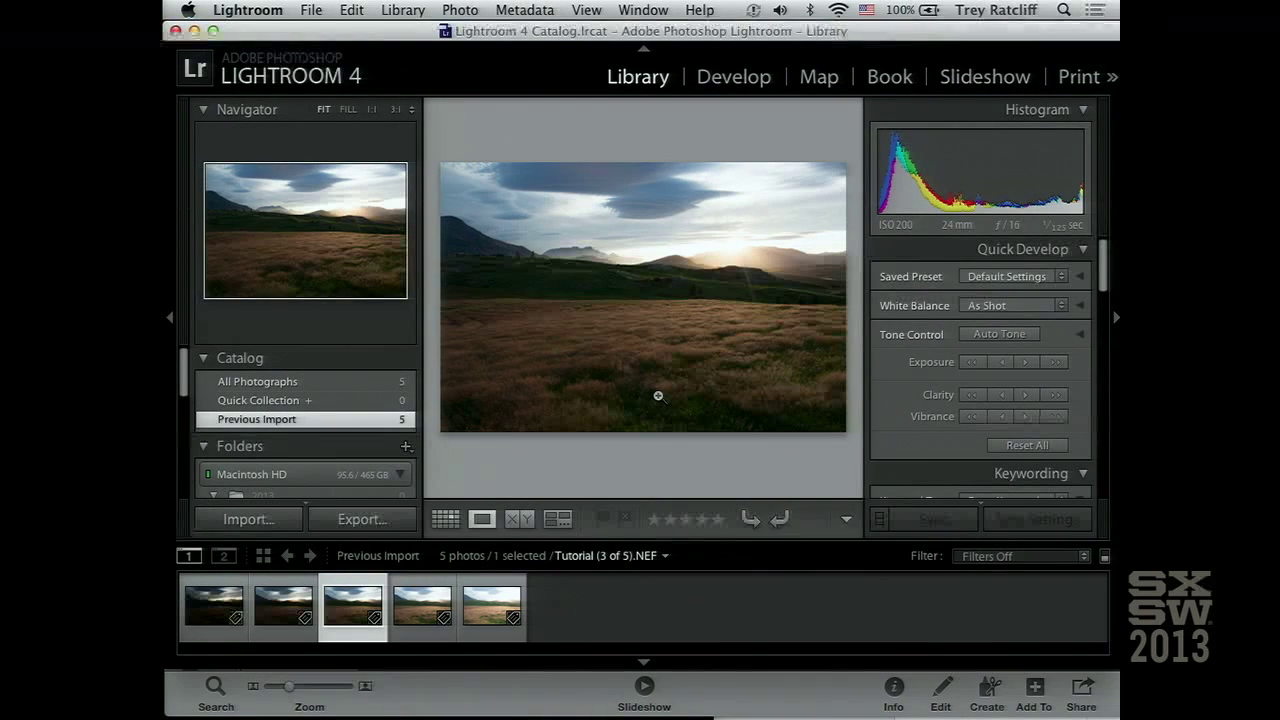
key("Tab")
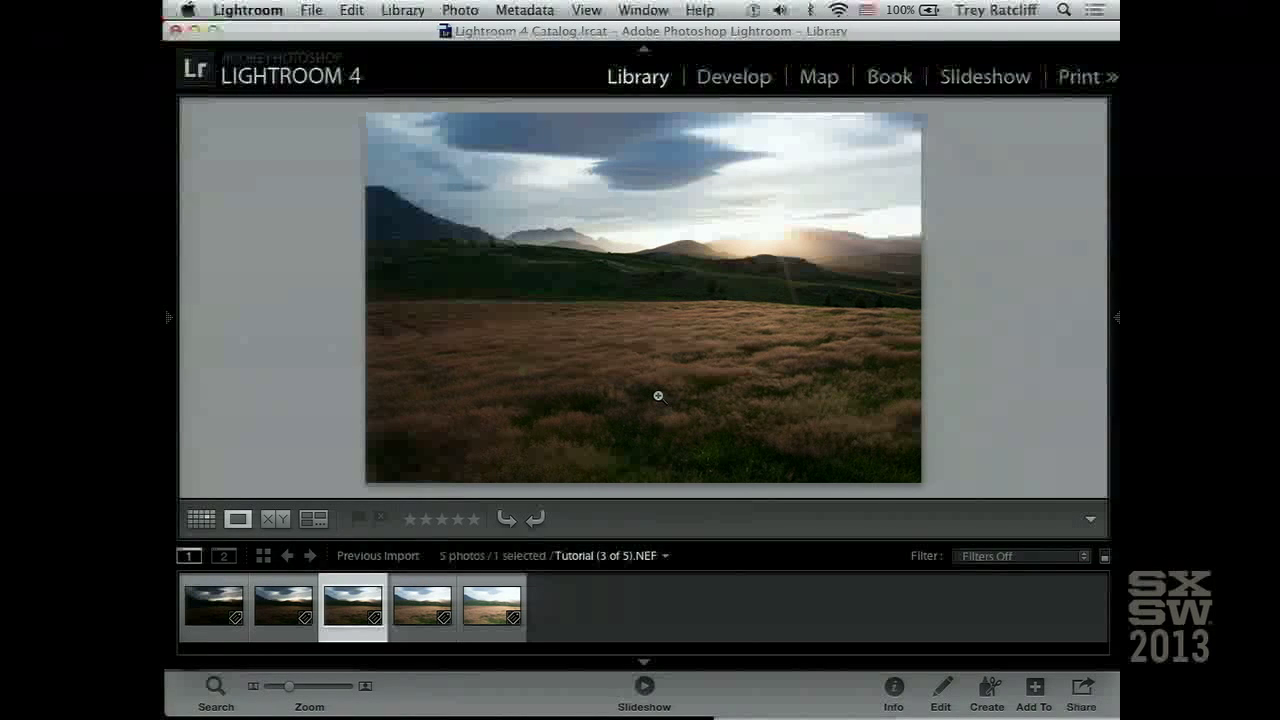
key("Left")
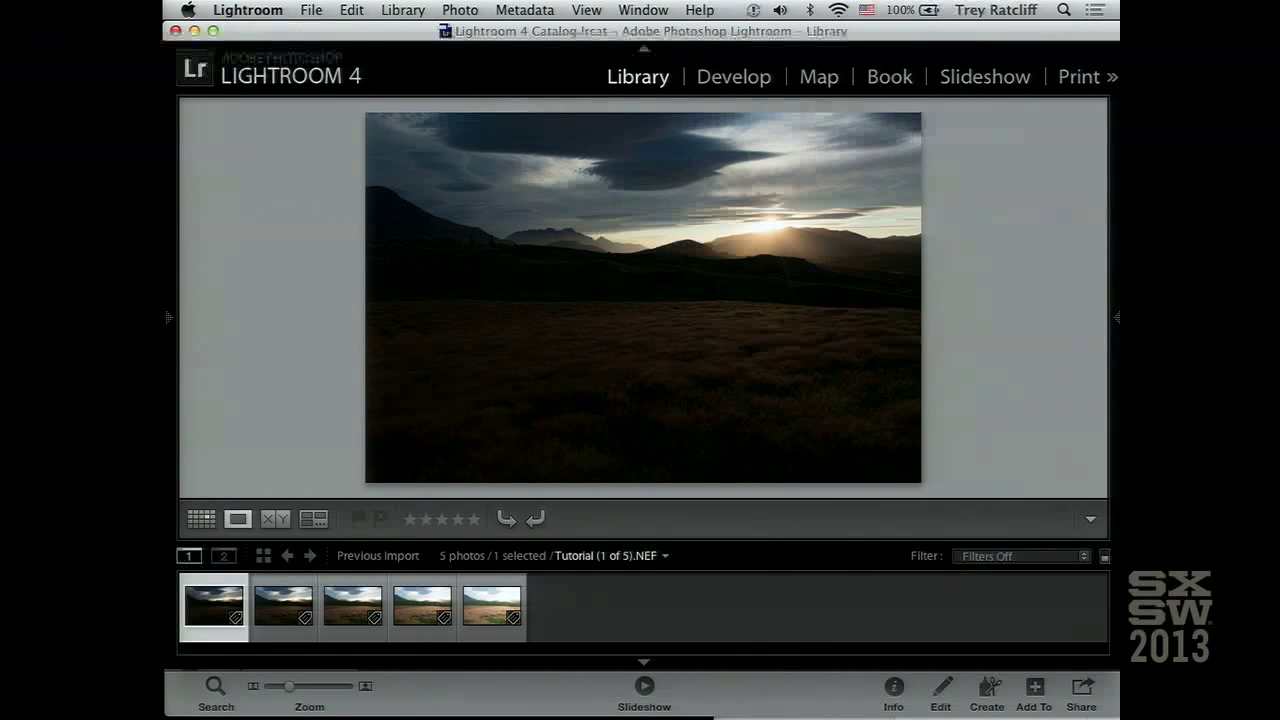
key("Right")
key("Right")
key("Right")
key("Right")
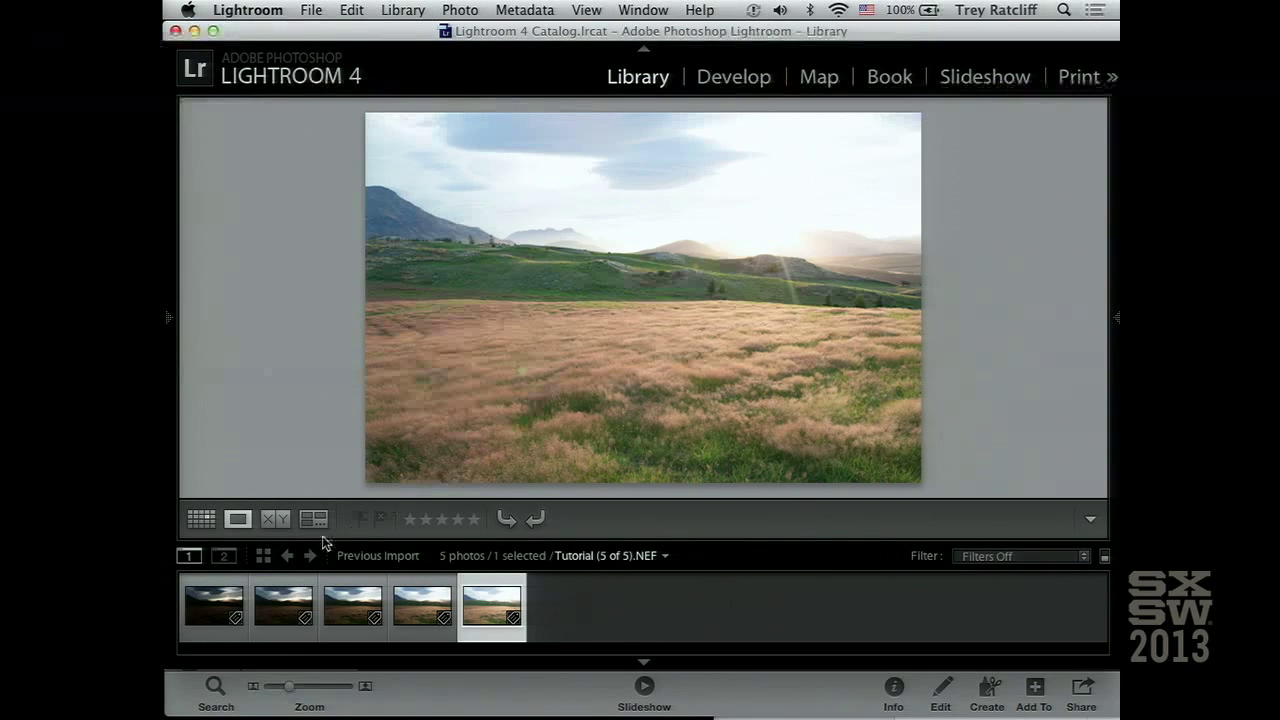
Step: Send all five Tutorial exposures from Lightroom to Photomatix Pro with the Merge for HDR processing option
left_click(200, 613)
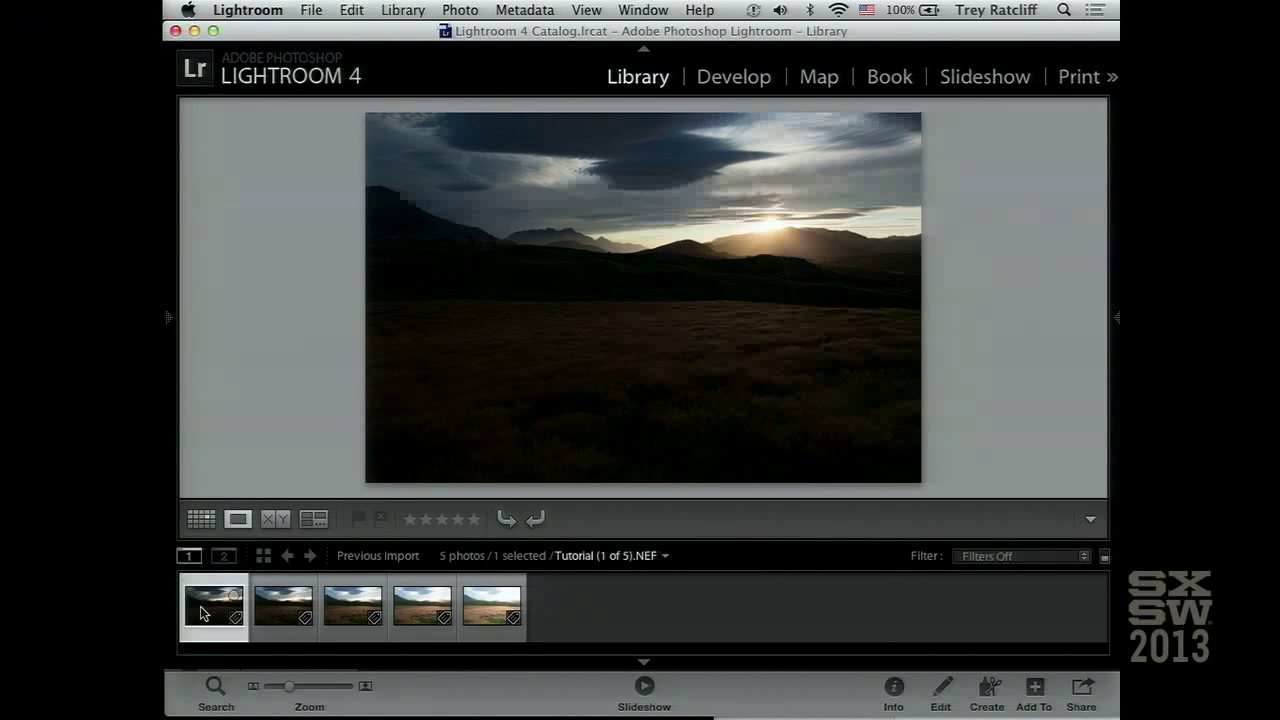
left_click(497, 612, "shift")
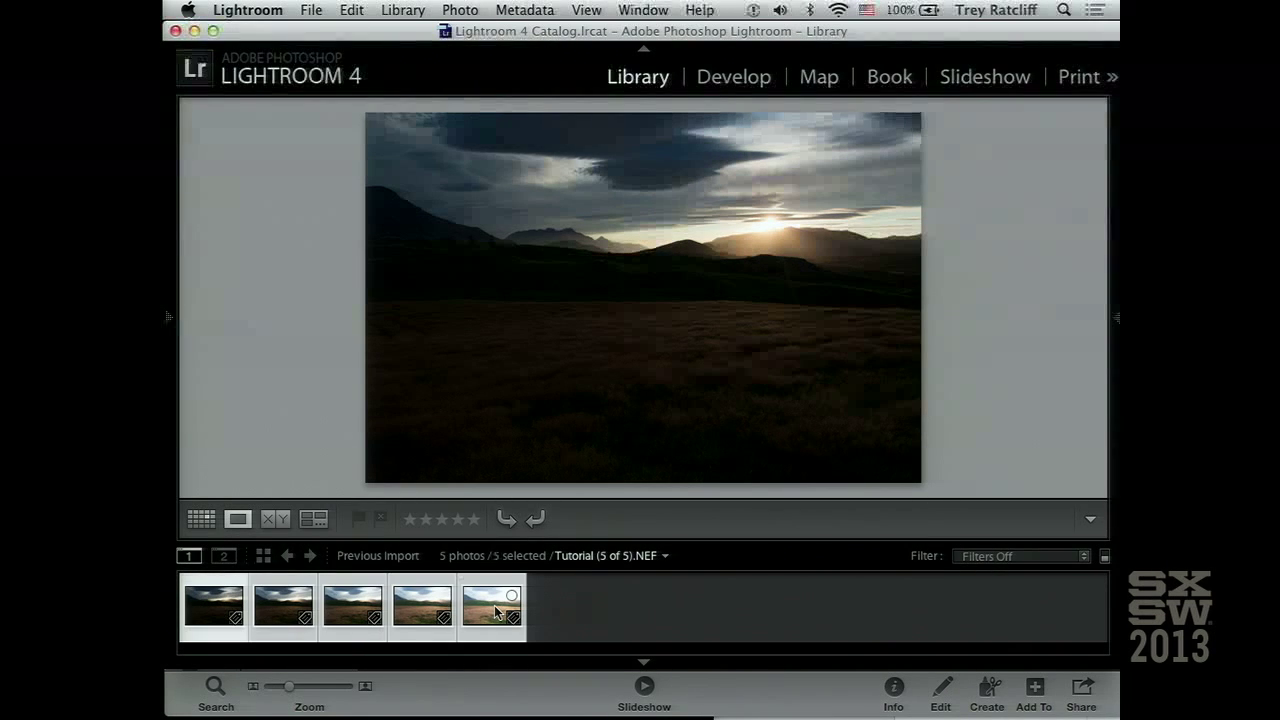
left_click_drag(497, 612, 361, 708)
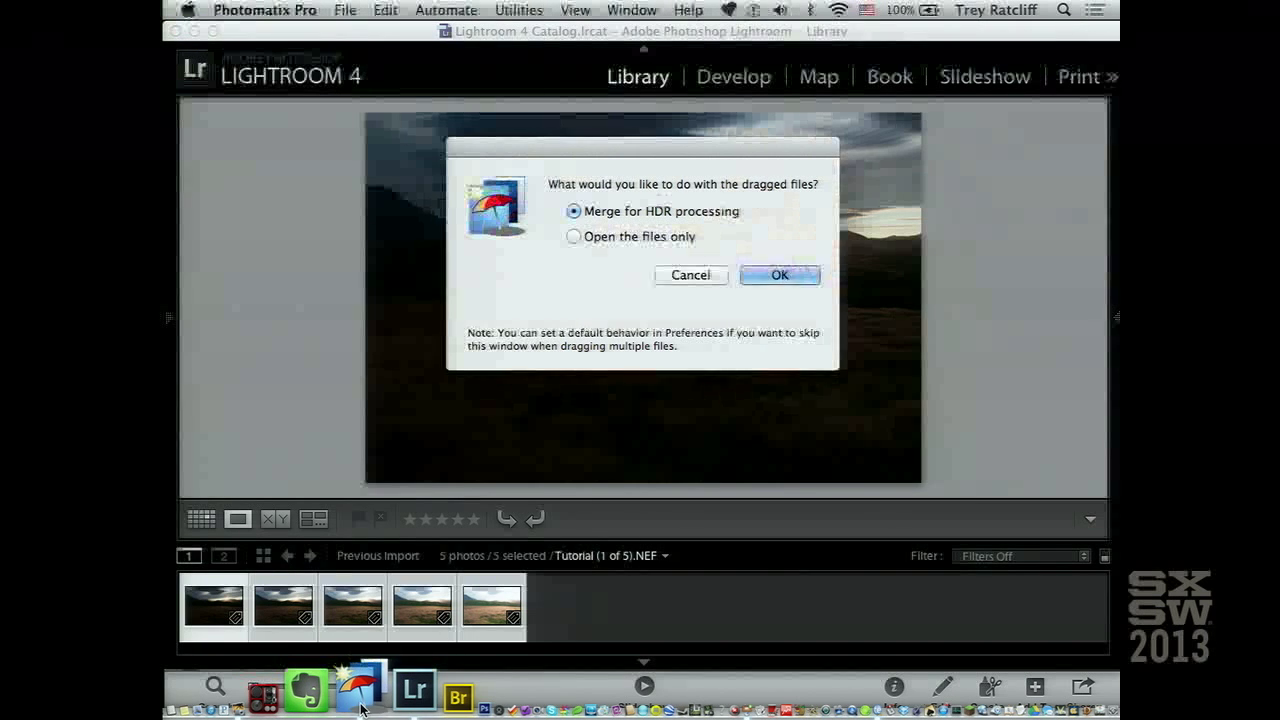
left_click(784, 275)
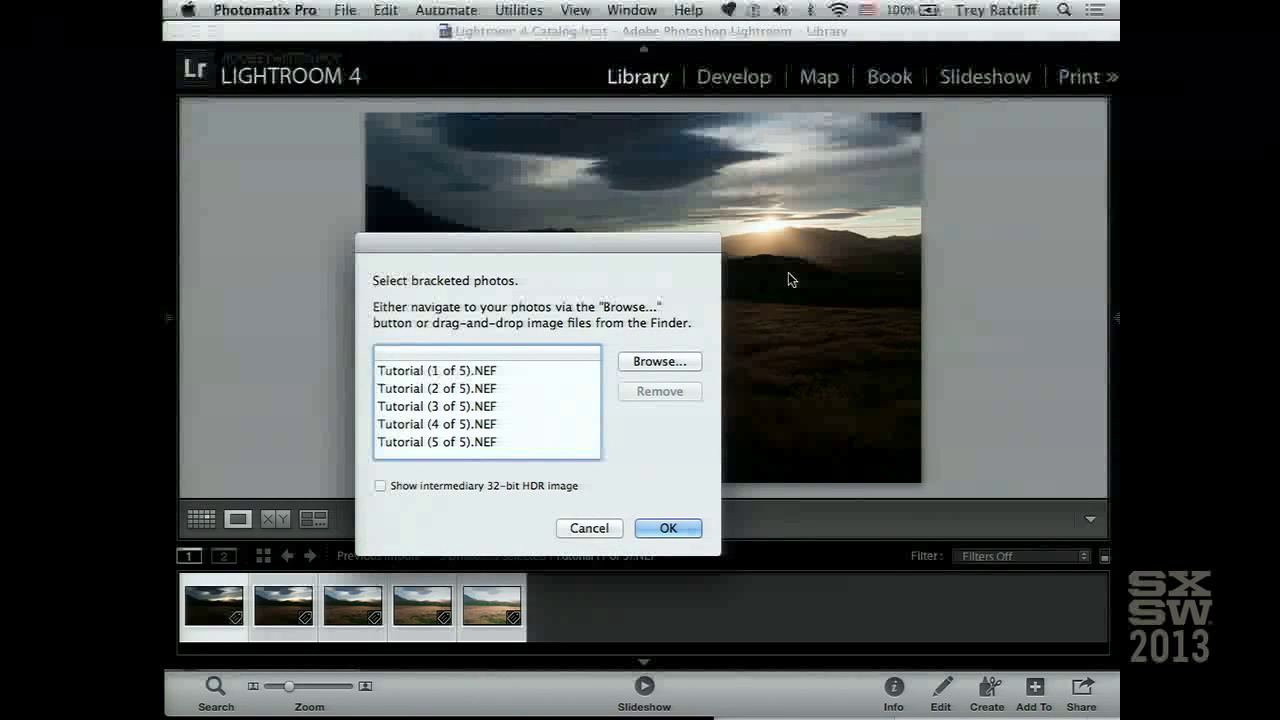
Step: Accept the bracketed photo list and preprocess the images with Align source images turned off
left_click_drag(687, 244, 713, 186)
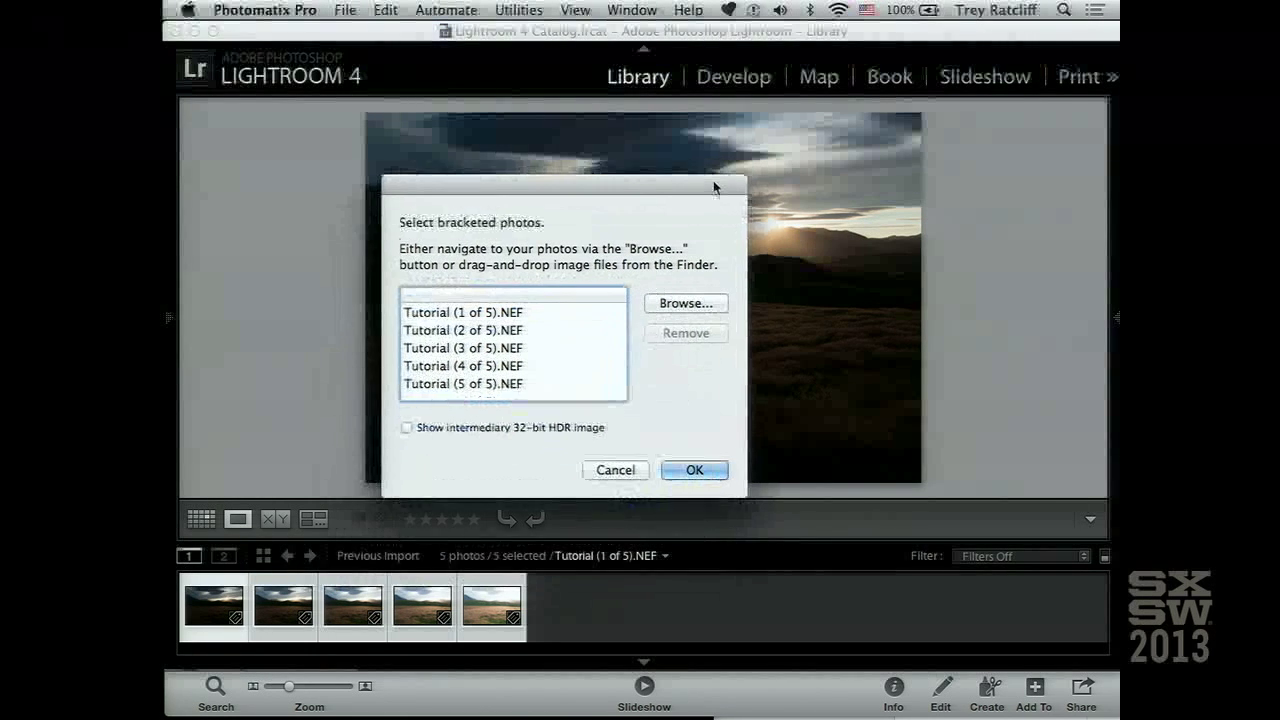
left_click(694, 472)
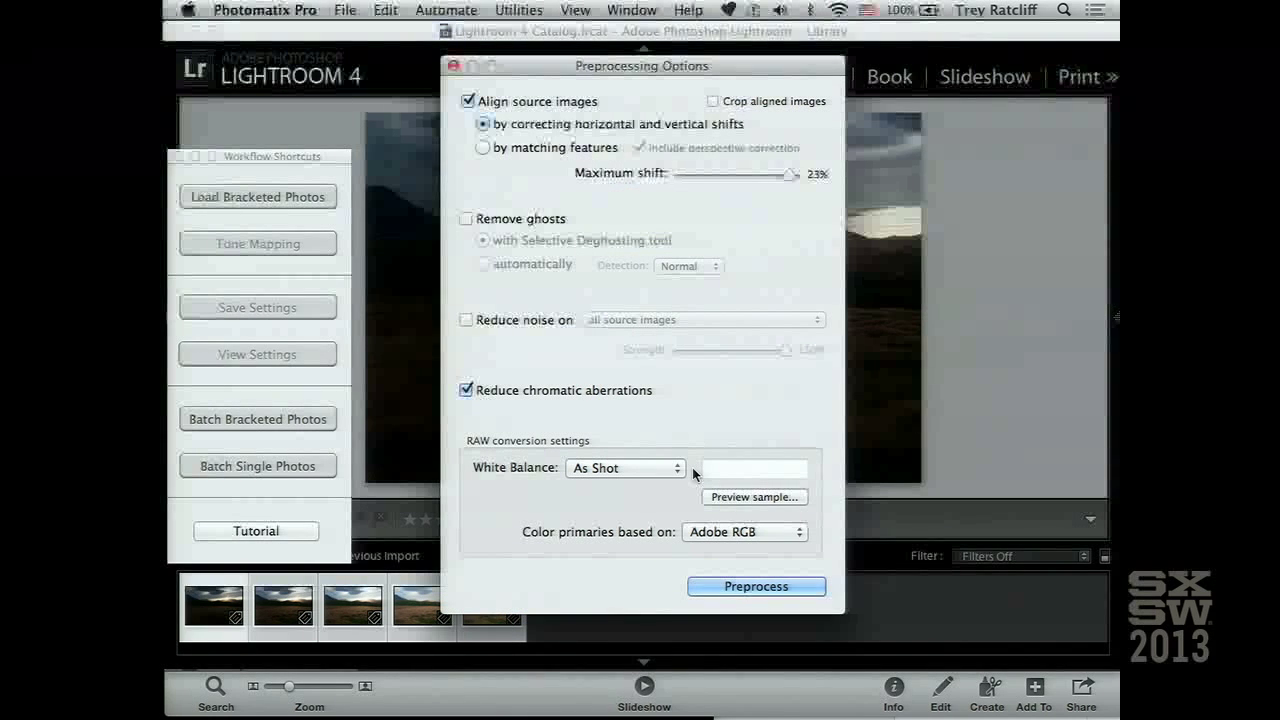
left_click(467, 101)
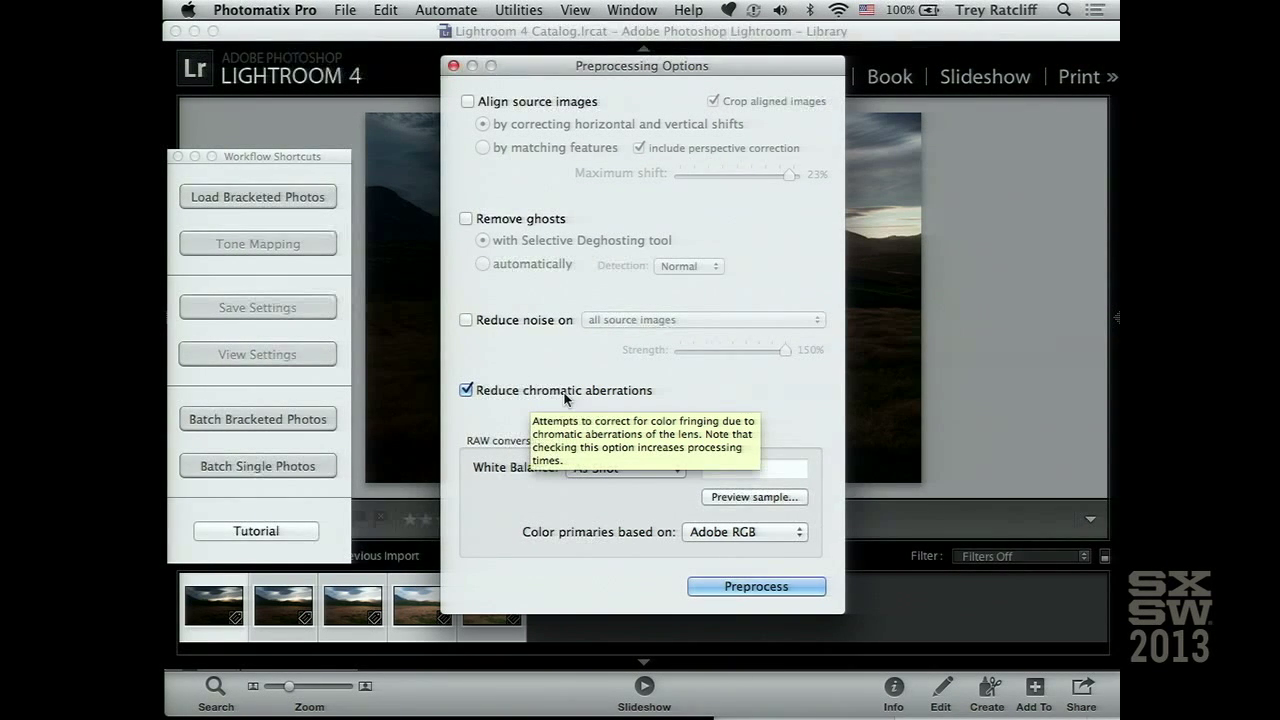
left_click(737, 587)
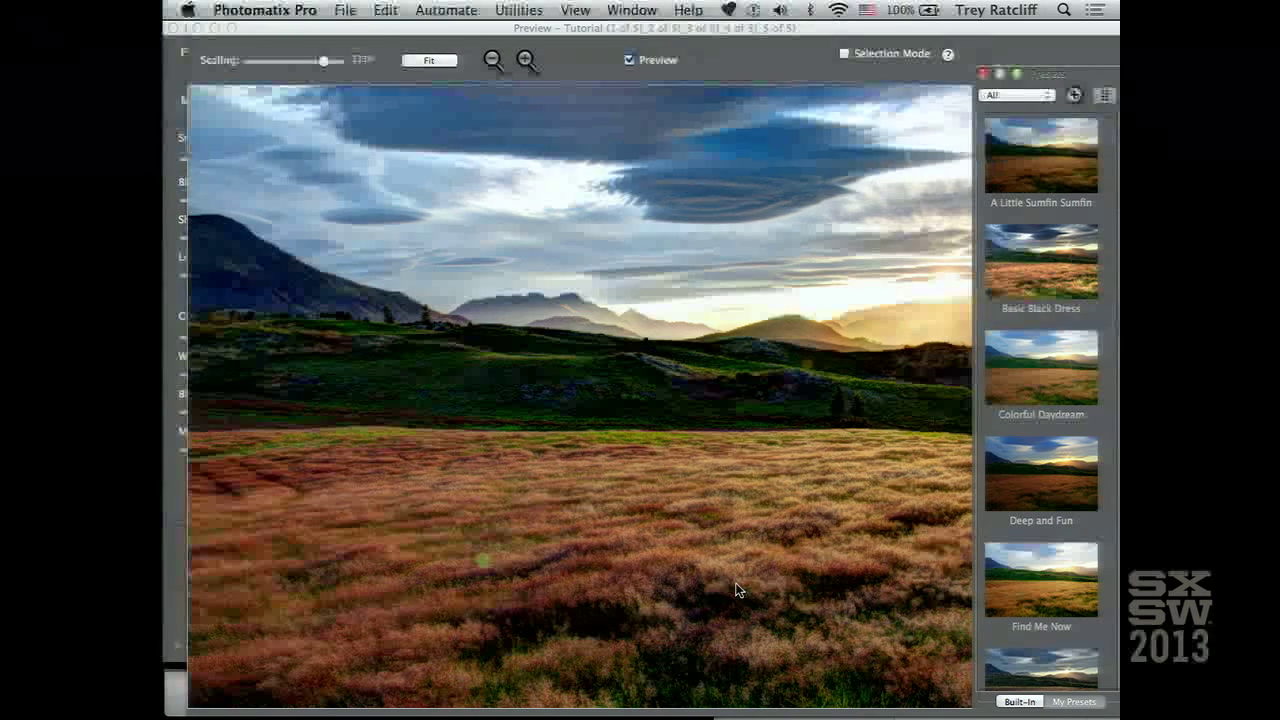
Step: Scale the HDR preview to 78% and arrange the windows so the adjustments and the preset thumbnails are accessible
left_click_drag(675, 568, 621, 503)
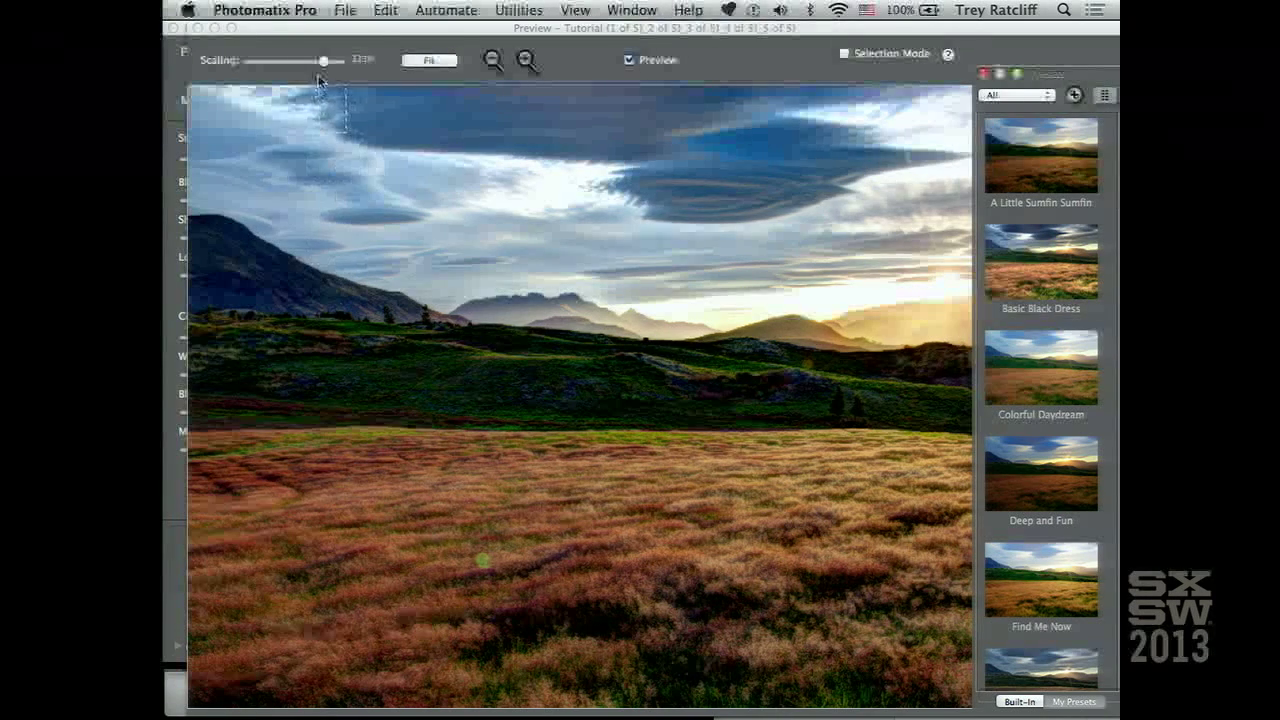
left_click_drag(324, 61, 285, 65)
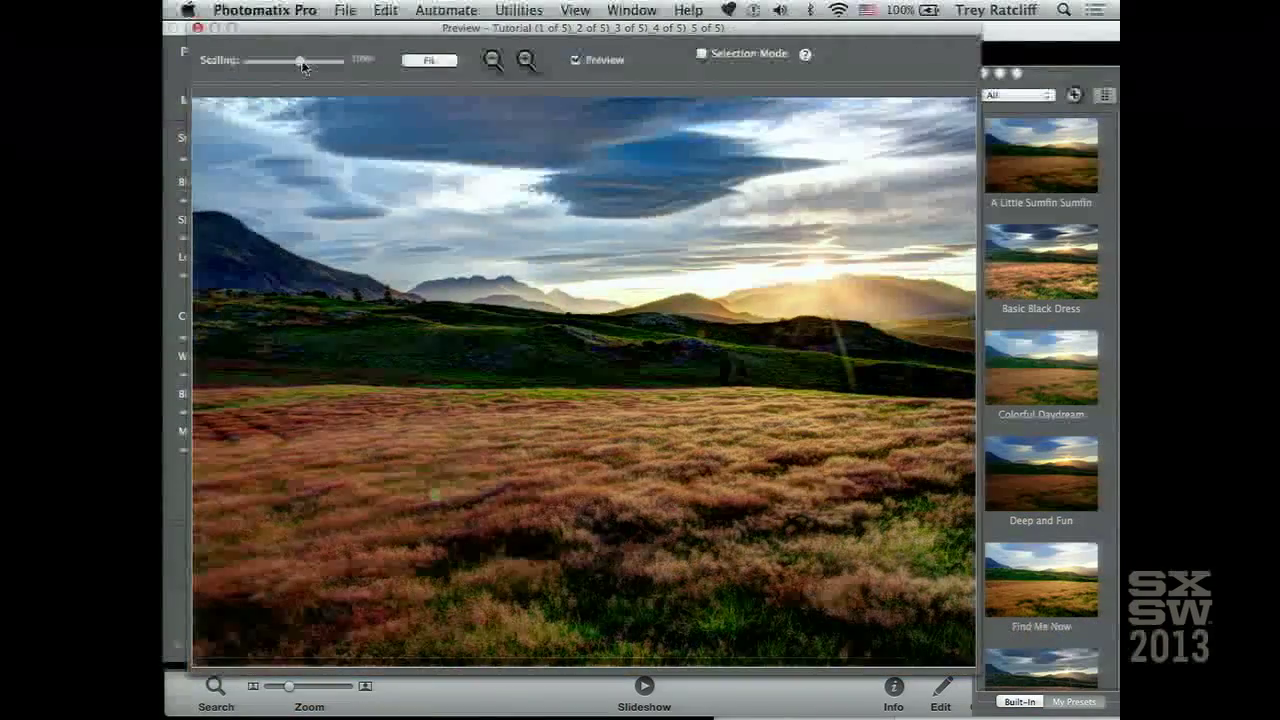
left_click_drag(284, 64, 278, 64)
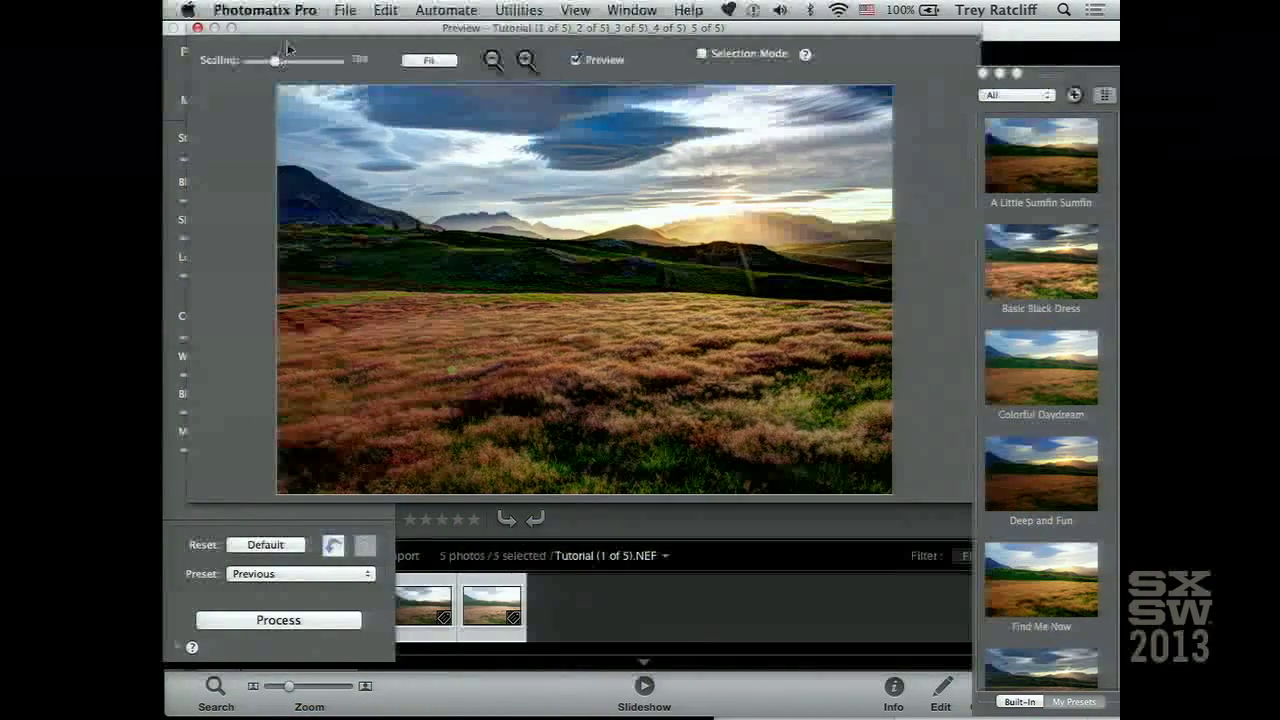
left_click_drag(450, 28, 560, 34)
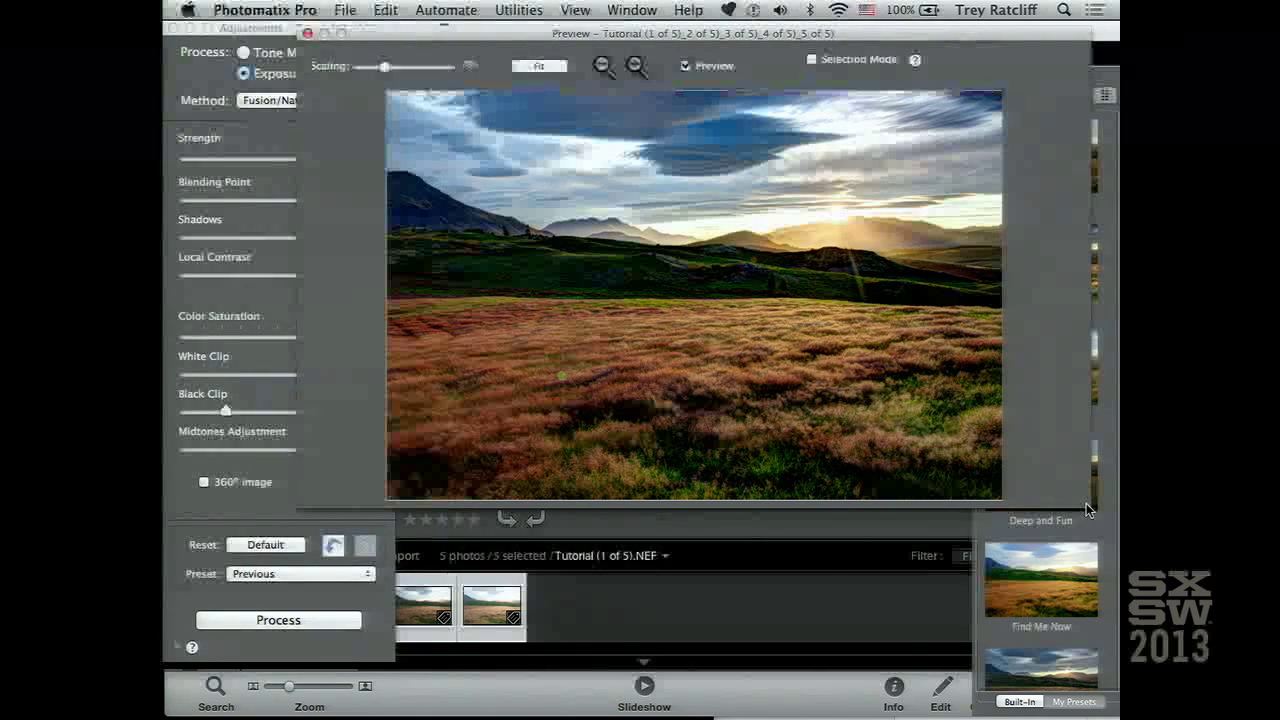
left_click(1097, 76)
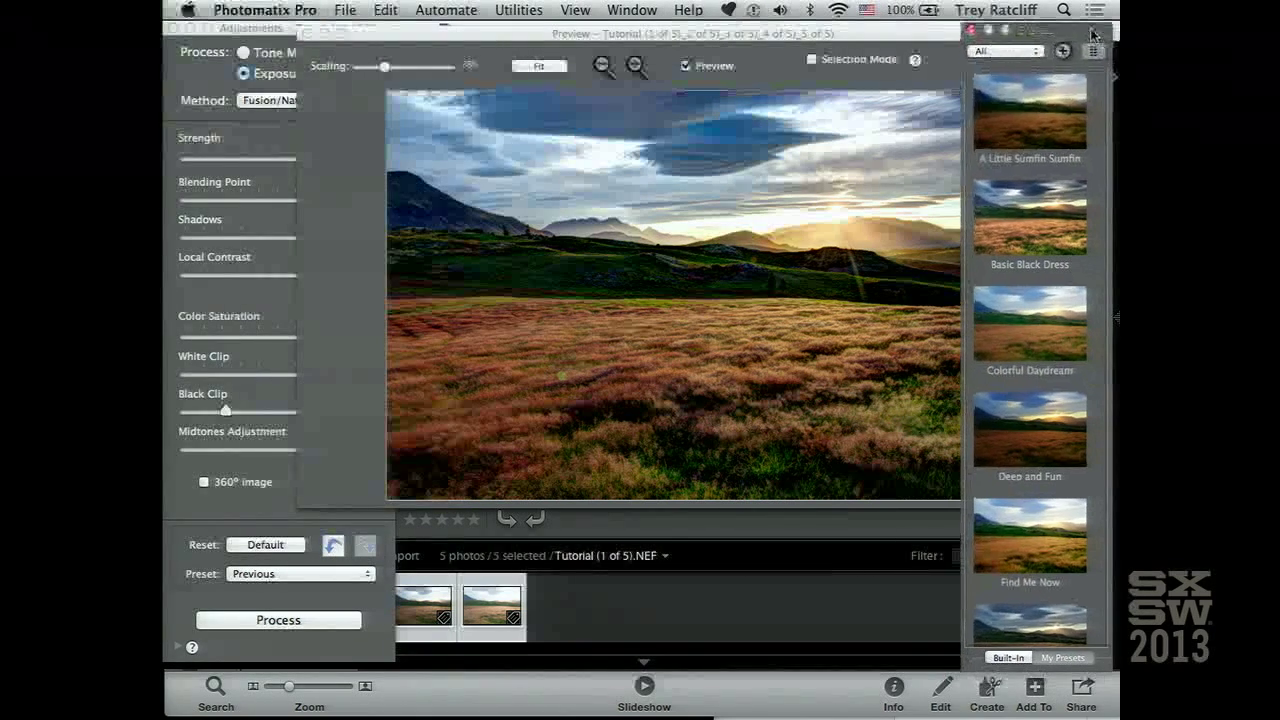
Step: Browse the built-in preset thumbnails and try the Under the Green Sea preset on the HDR image
scroll(1068, 478, "down", 5)
scroll(1064, 468, "down", 5)
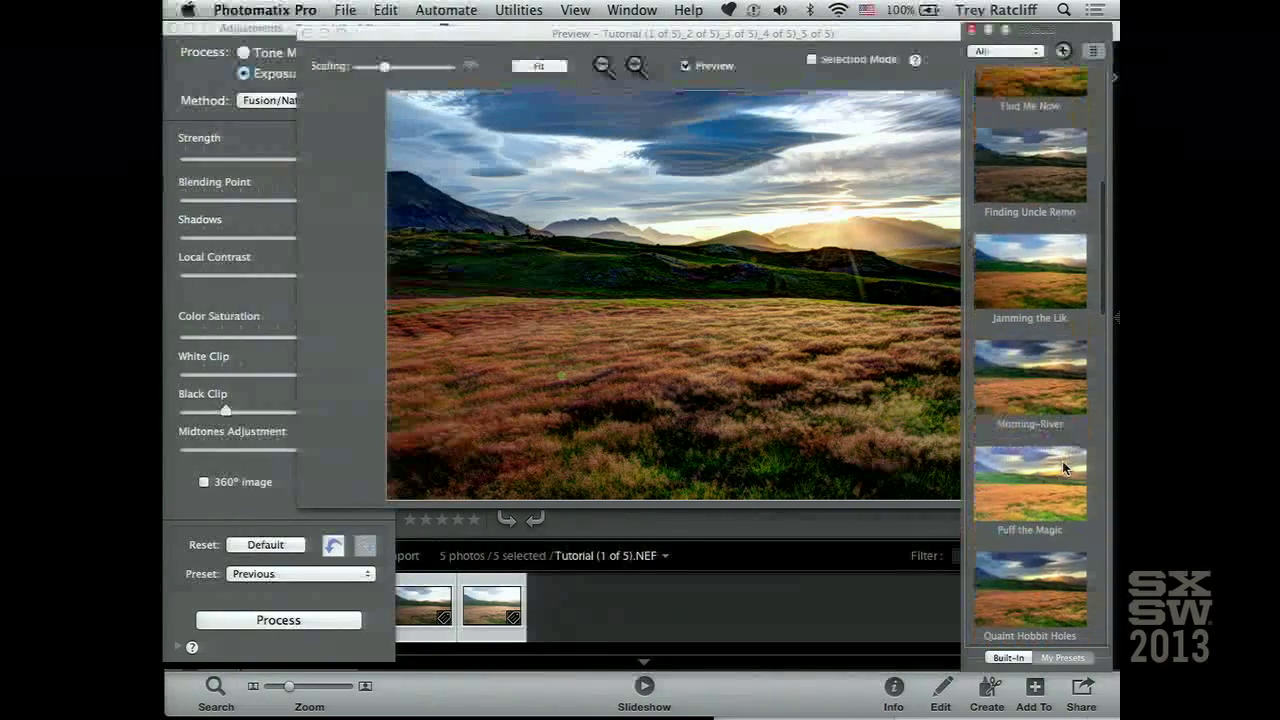
scroll(1062, 460, "down", 5)
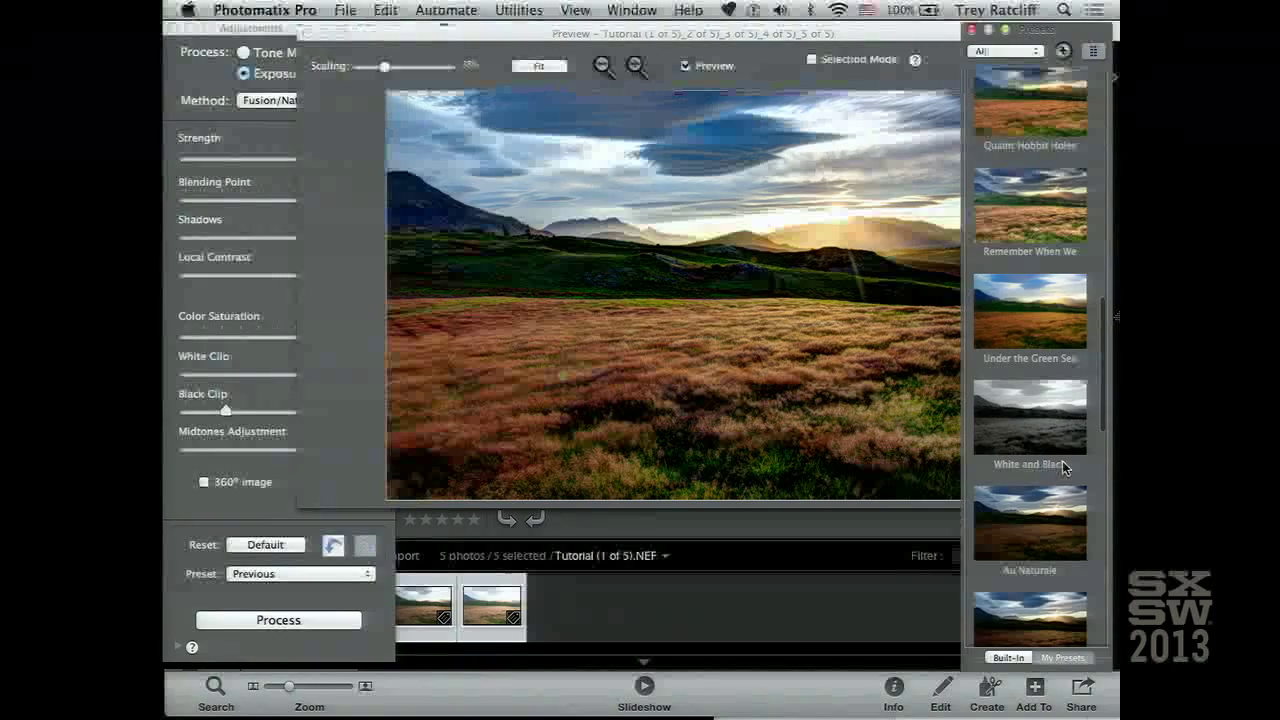
scroll(1062, 460, "up", 6)
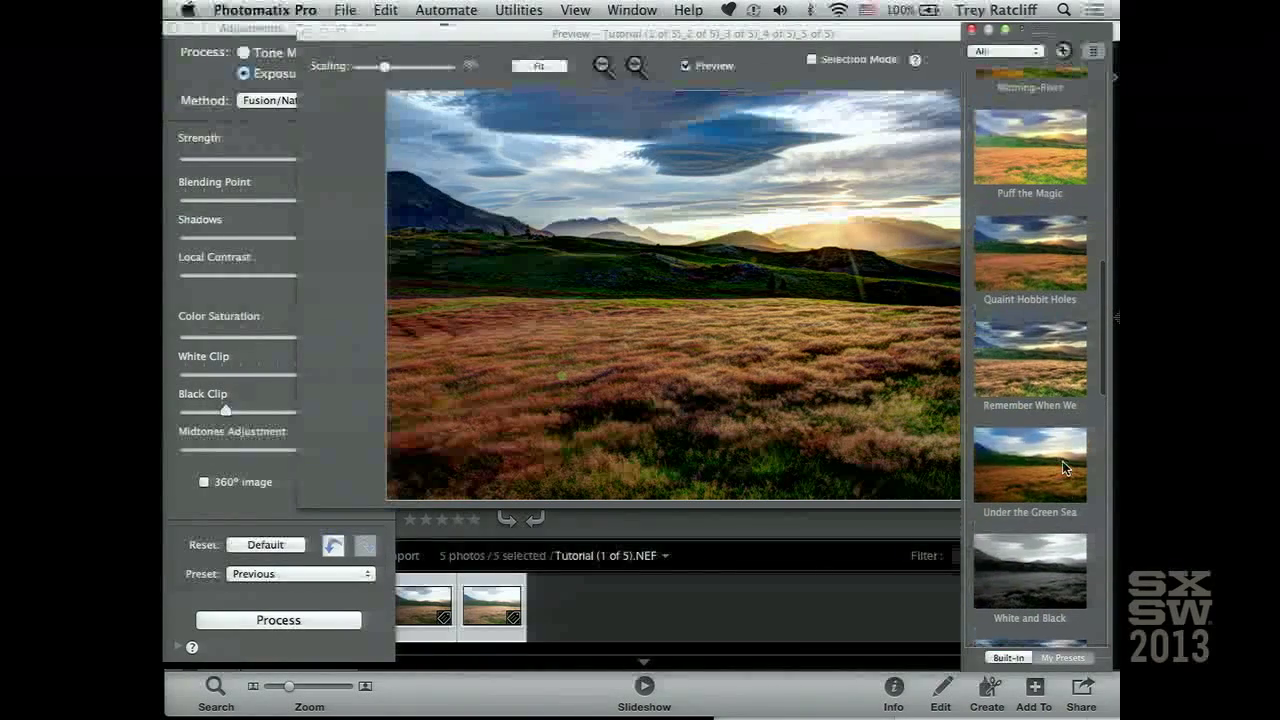
scroll(1062, 460, "up", 3)
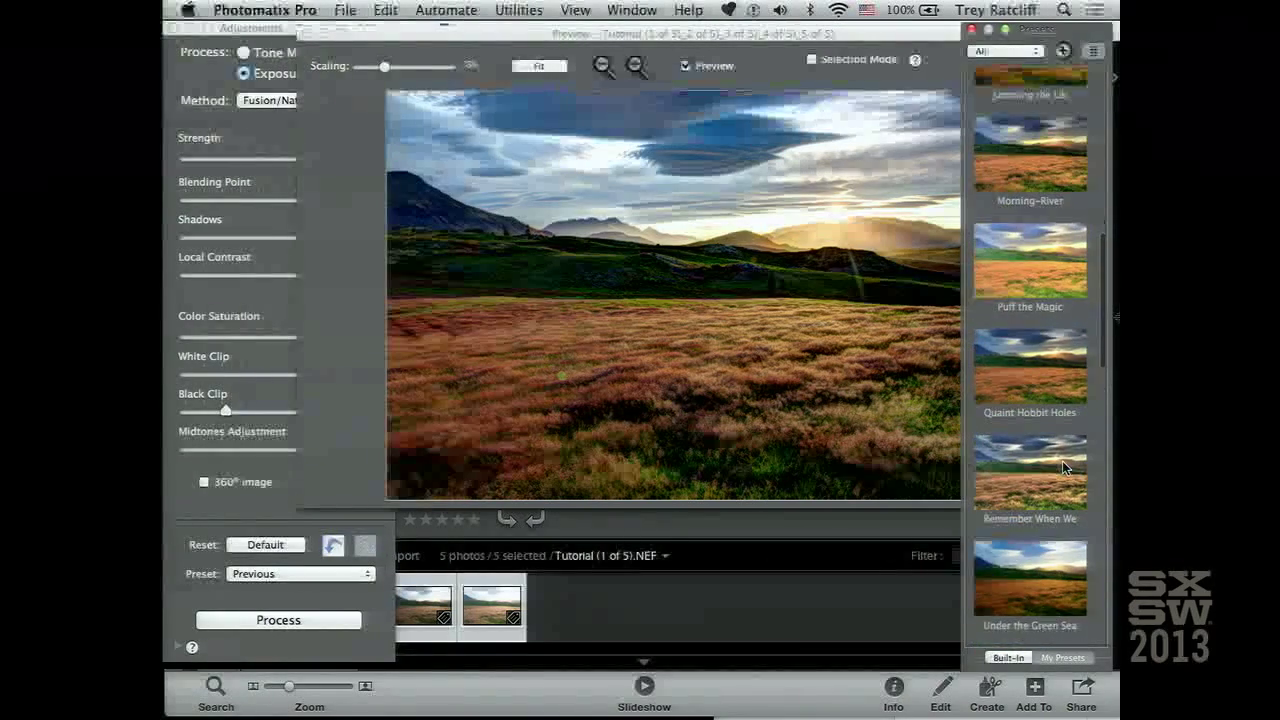
scroll(1062, 460, "up", 1)
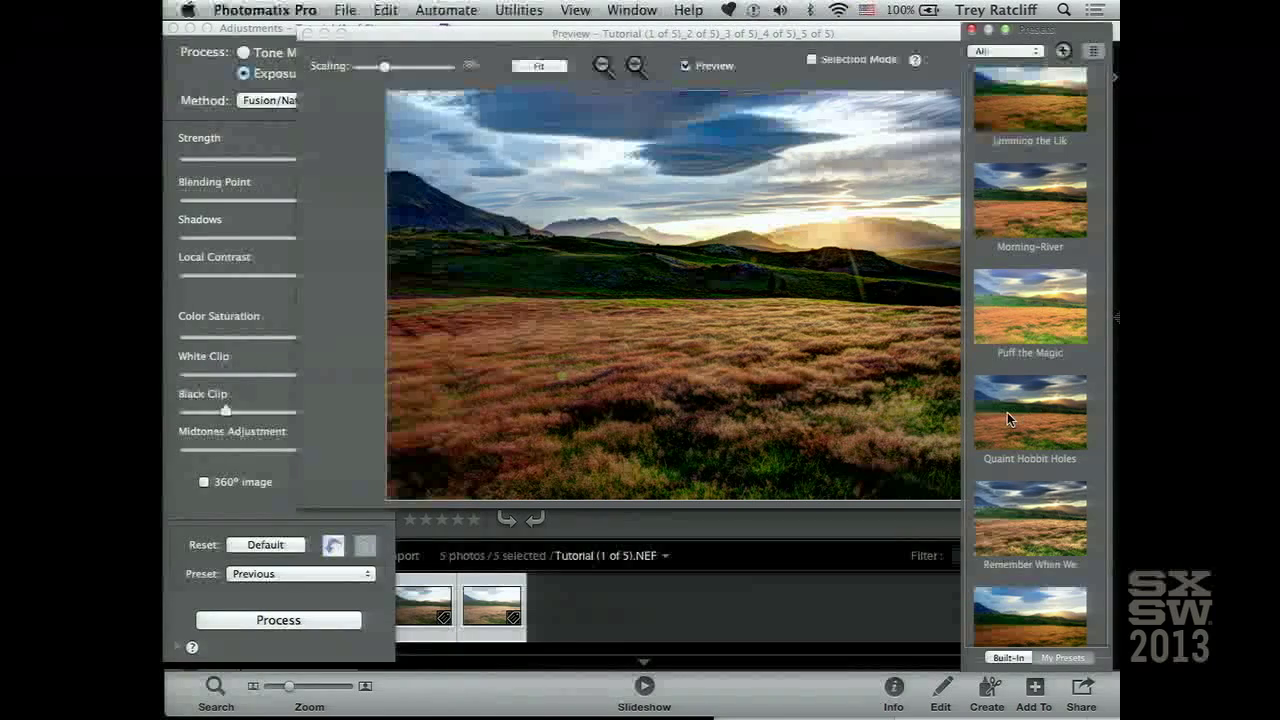
scroll(1030, 415, "down", 6)
left_click(1049, 354)
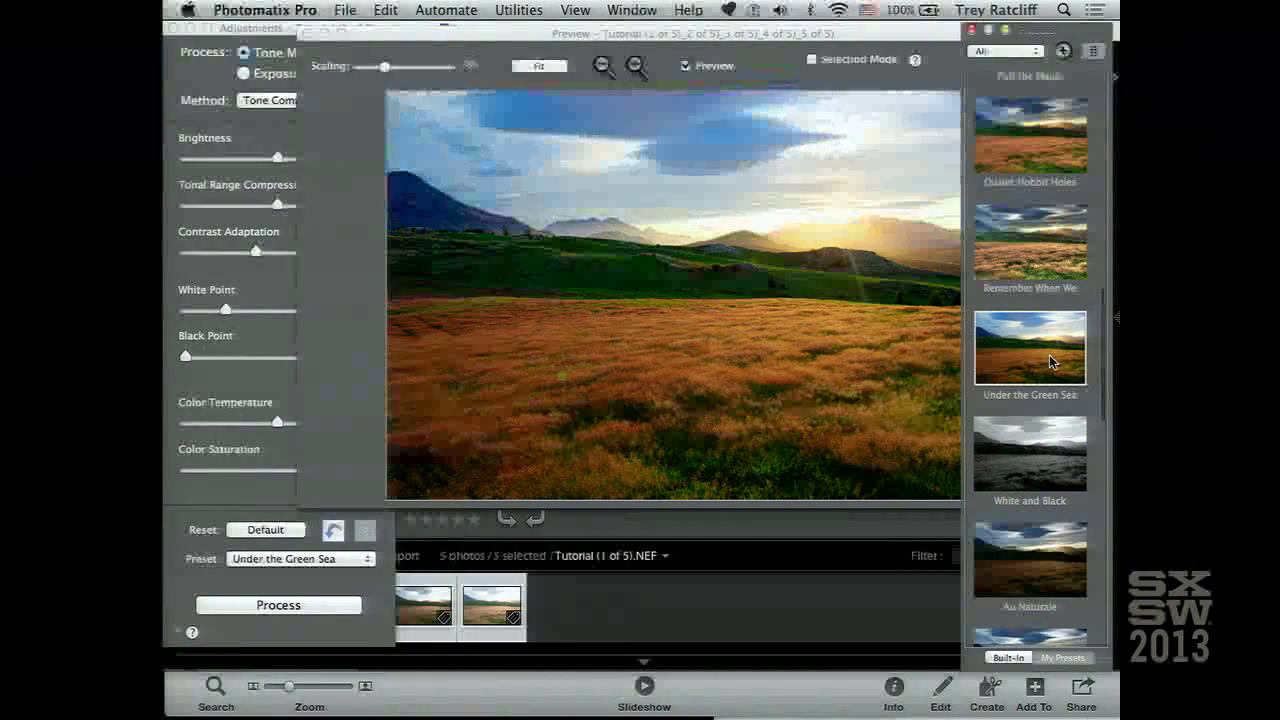
Step: Try the Beyond the Pale preset and the Bob Ross Has Not Left preset on the image
scroll(1049, 356, "down", 9)
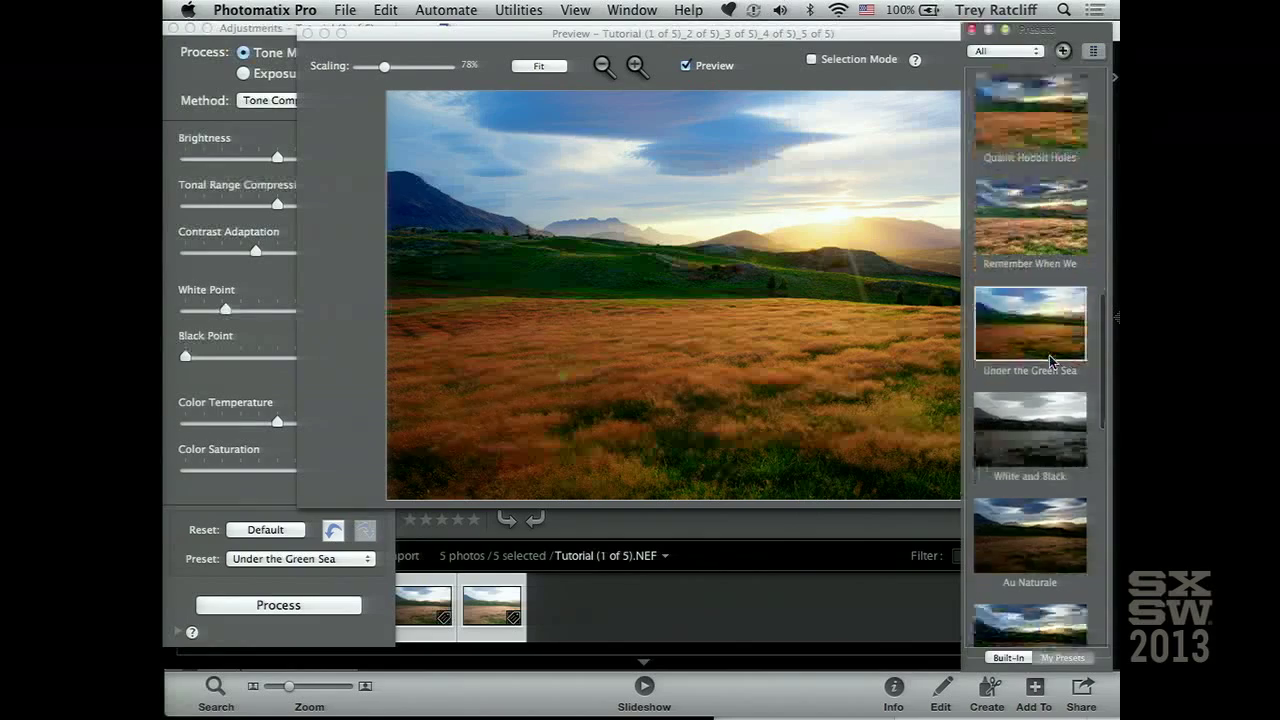
scroll(1049, 362, "down", 1)
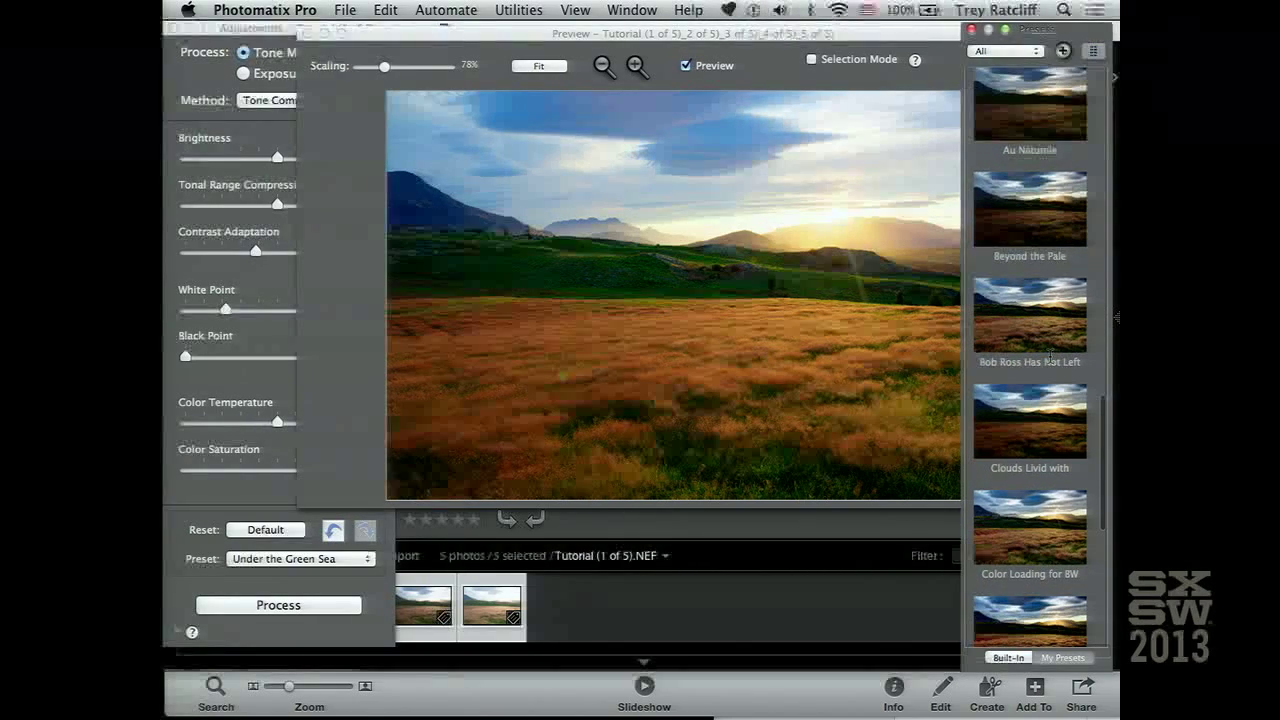
left_click(1049, 214)
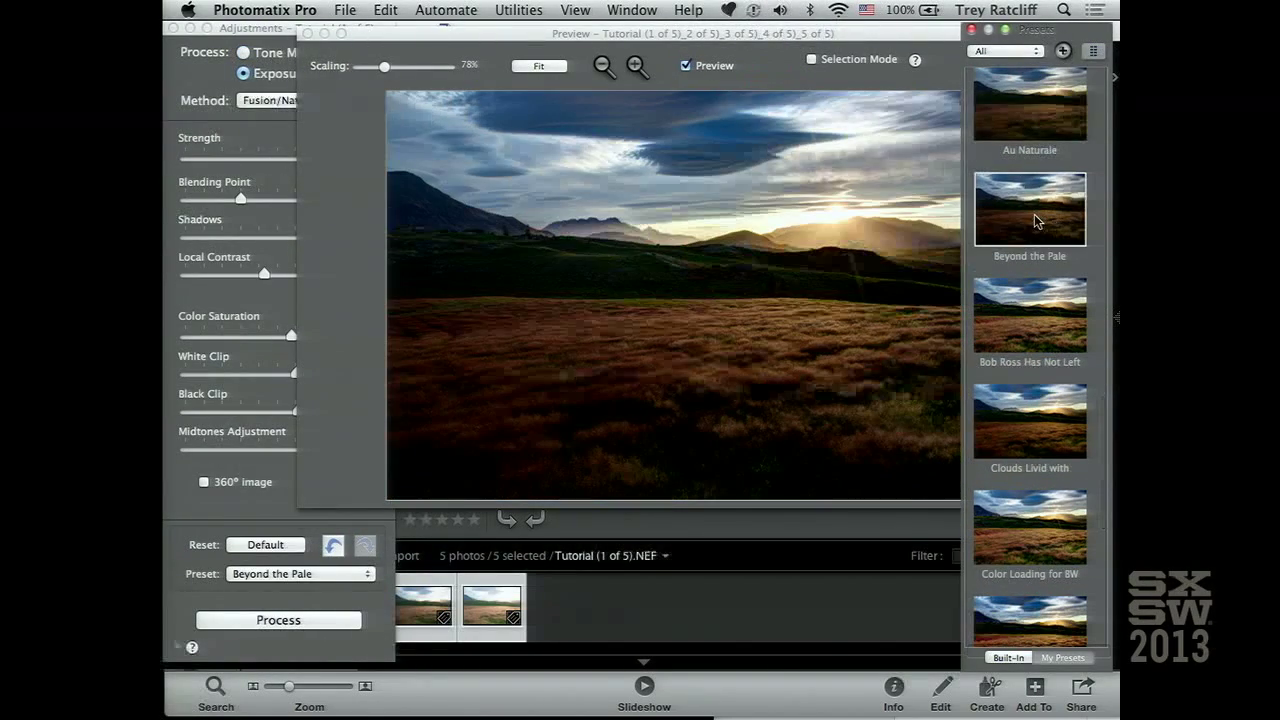
left_click(1035, 312)
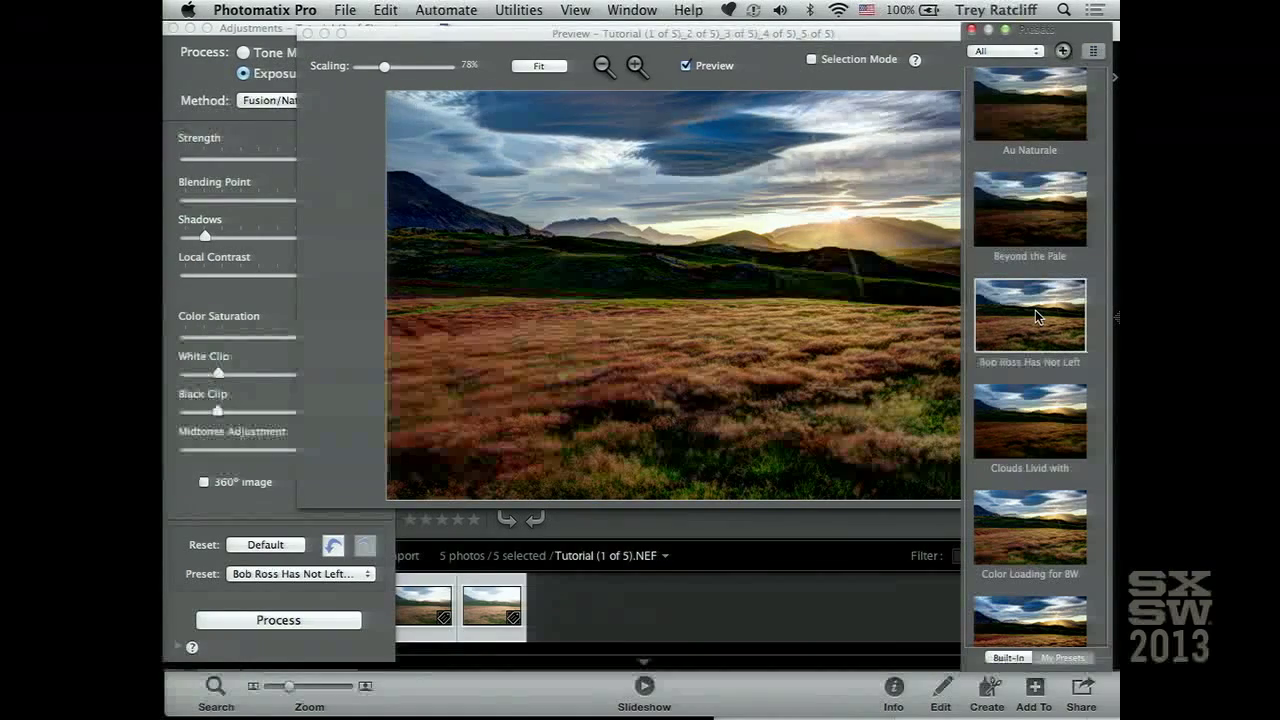
Step: Look through the remaining presets and reapply Under the Green Sea to the image
scroll(1035, 310, "down", 15)
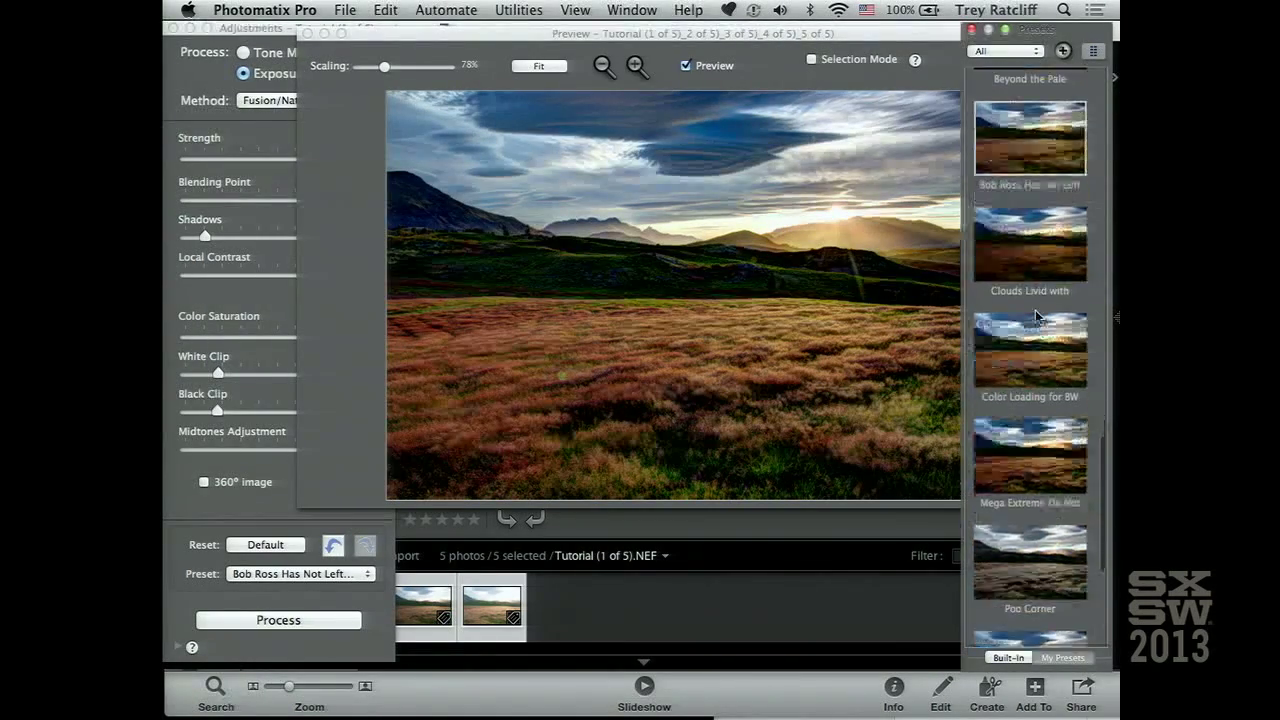
scroll(1035, 310, "up", 3)
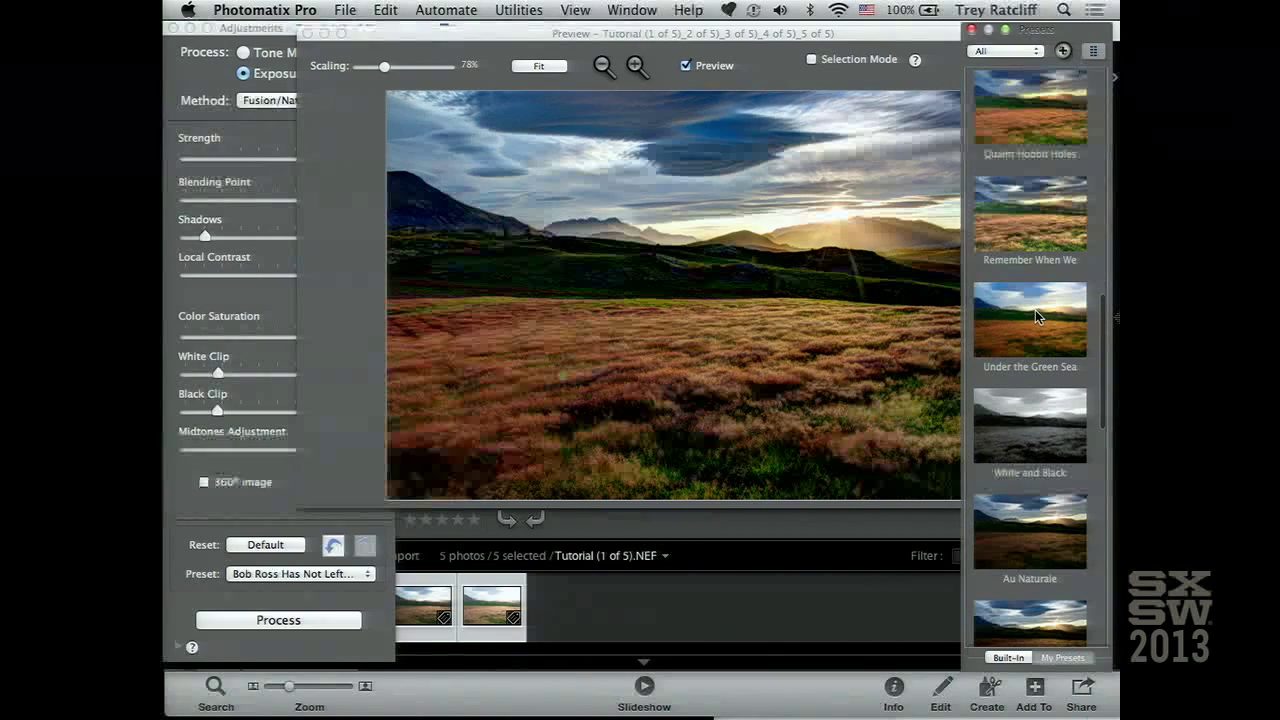
left_click(1035, 312)
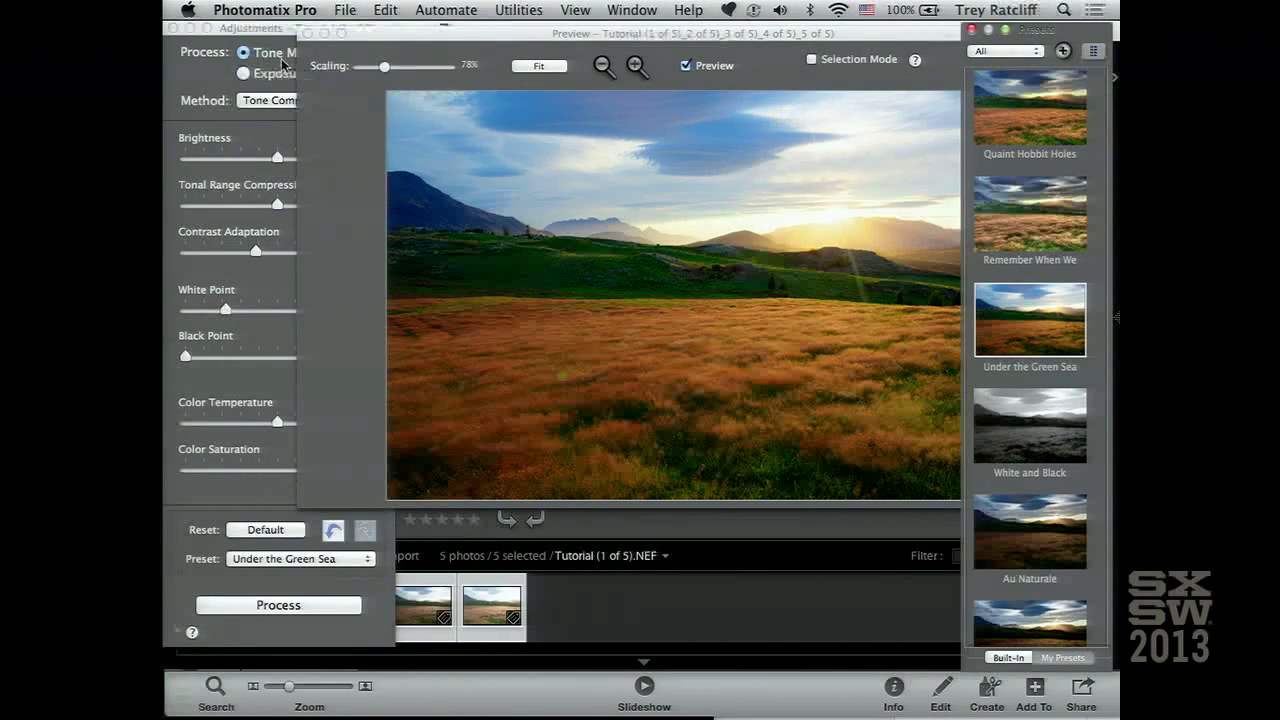
Step: Fine-tune the tone mapping with Tonal Range Compression at 0, Contrast Adaptation at +2.4 and Black Point at 1.00%
left_click(249, 27)
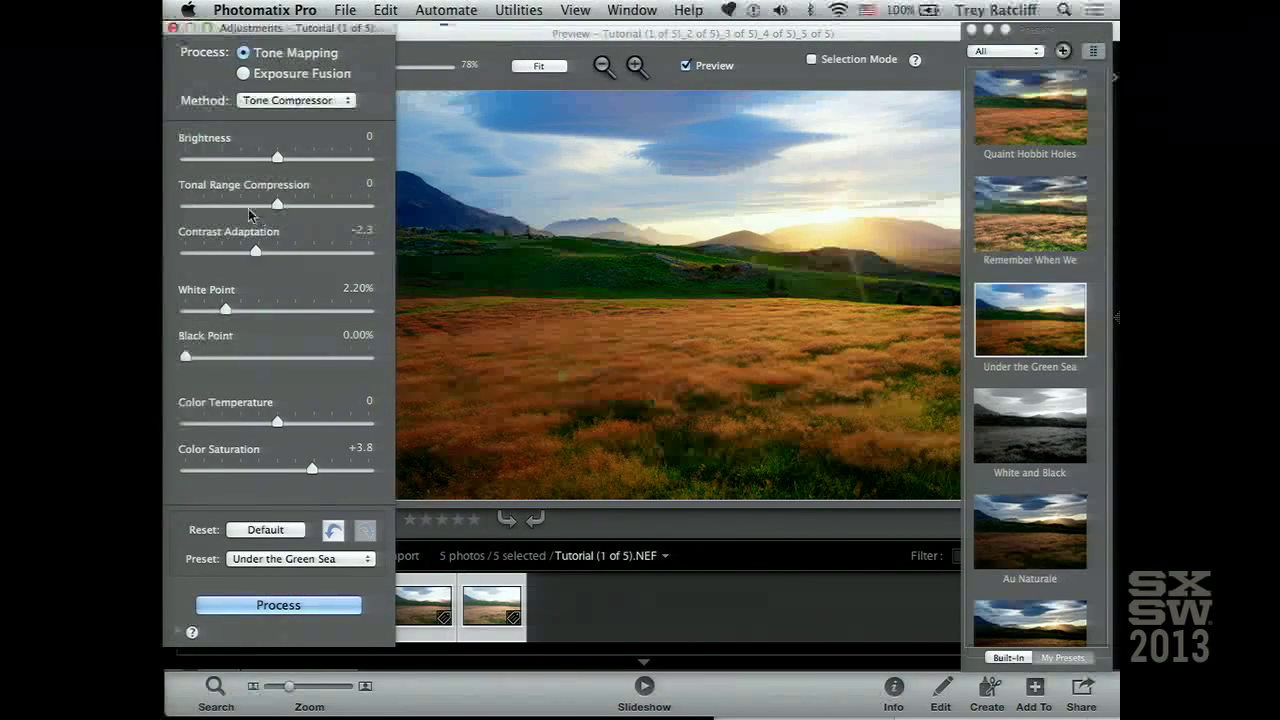
left_click_drag(228, 207, 271, 207)
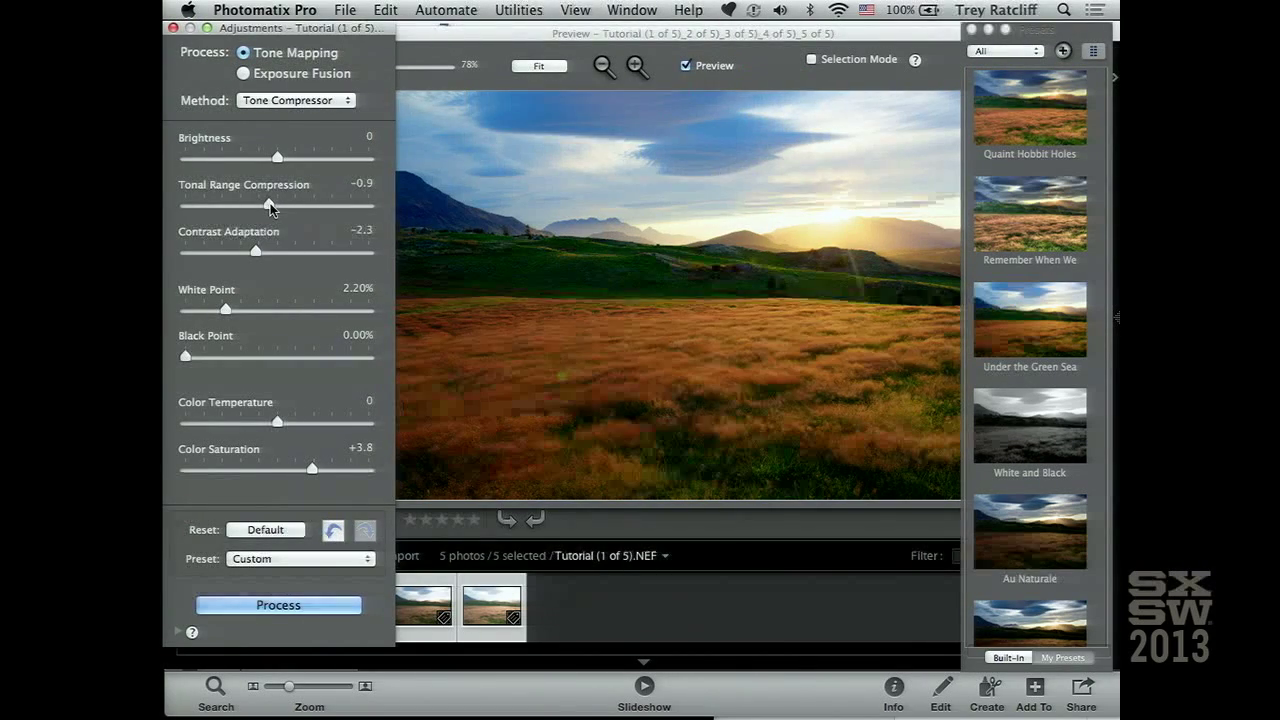
left_click_drag(326, 255, 294, 253)
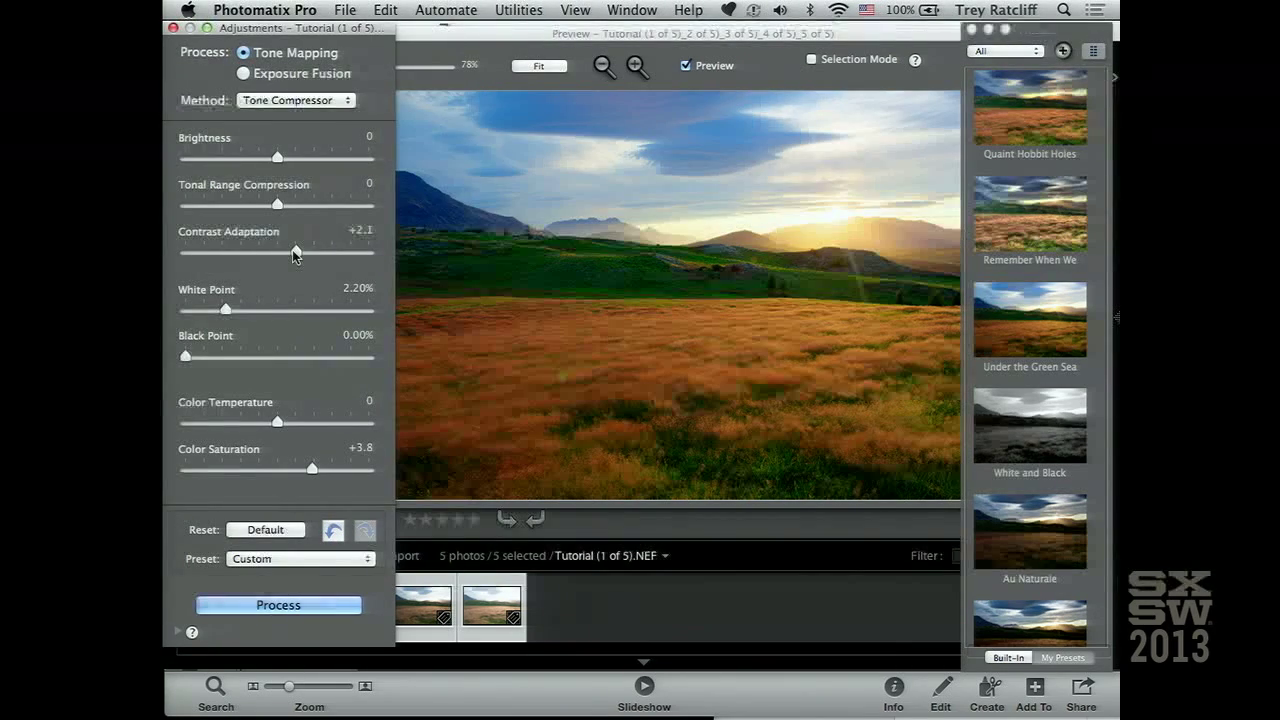
left_click_drag(201, 253, 297, 252)
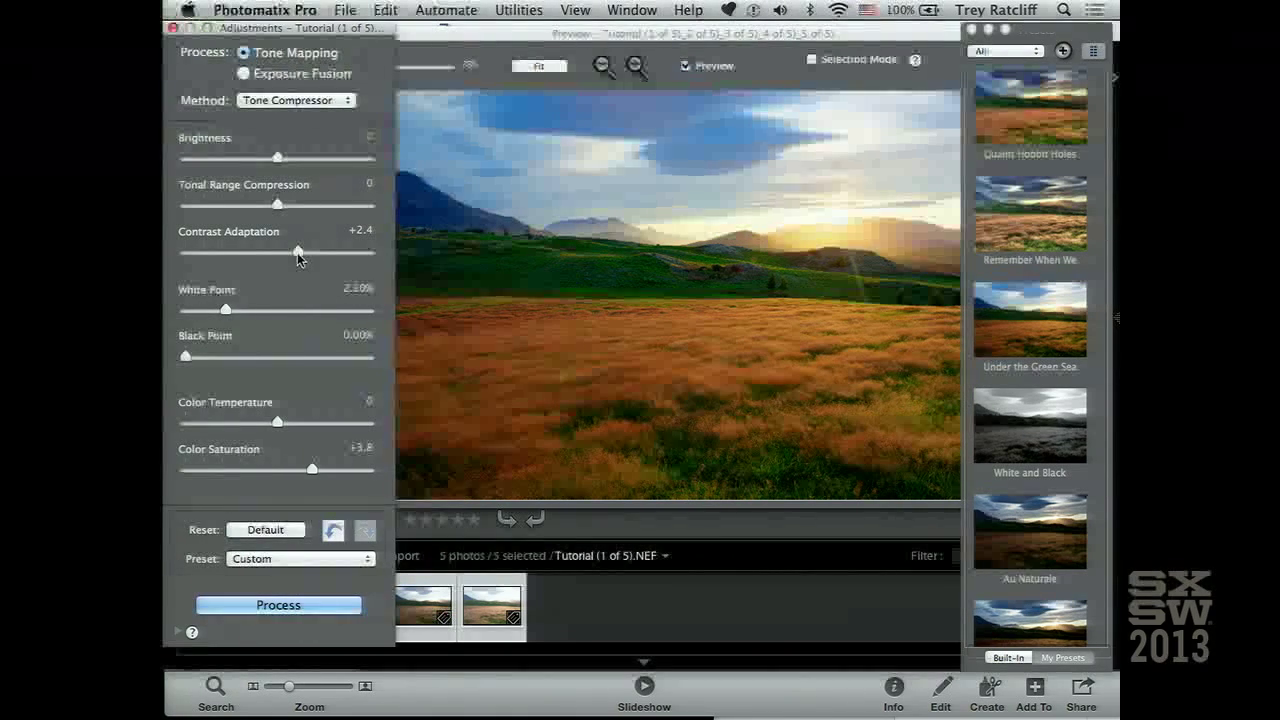
mouse_move(224, 356)
left_mouse_down()
mouse_move(167, 354)
mouse_move(204, 356)
left_mouse_up()
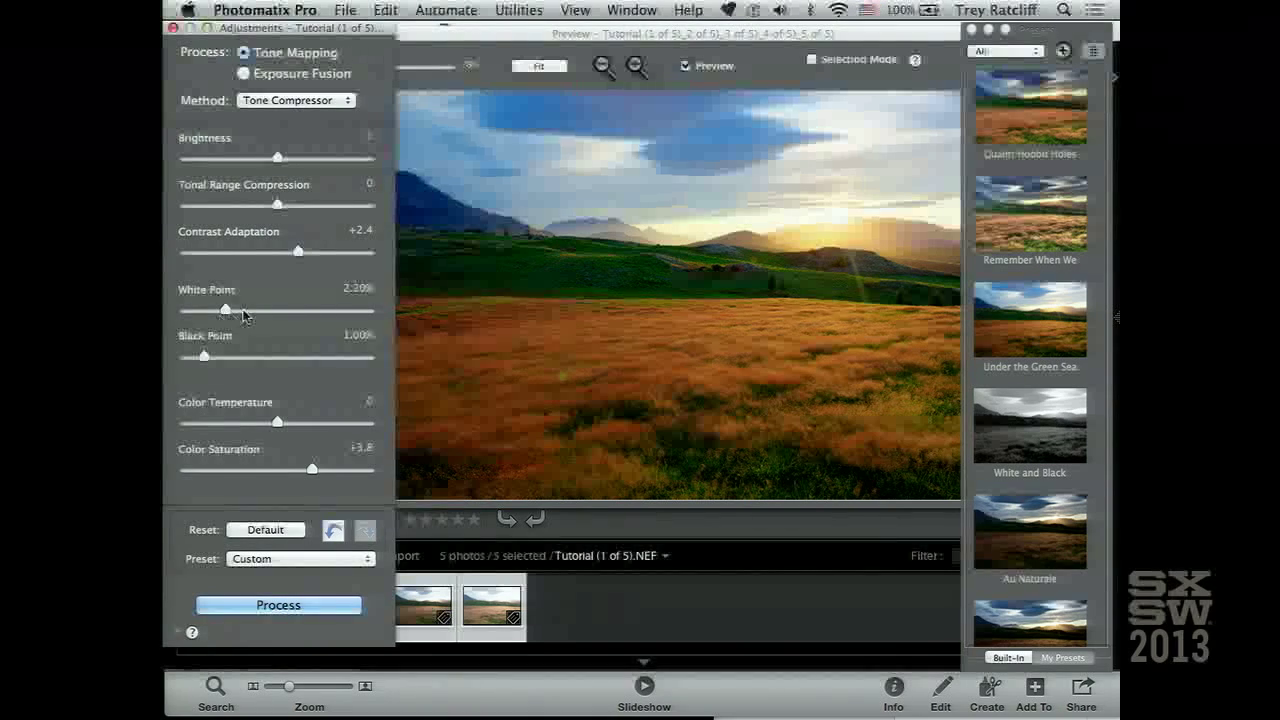
Step: Set the White Point to 3.10%, try lower and higher Color Saturation, and settle on a moderately positive saturation
mouse_move(257, 311)
left_mouse_down()
mouse_move(230, 310)
mouse_move(243, 309)
left_mouse_up()
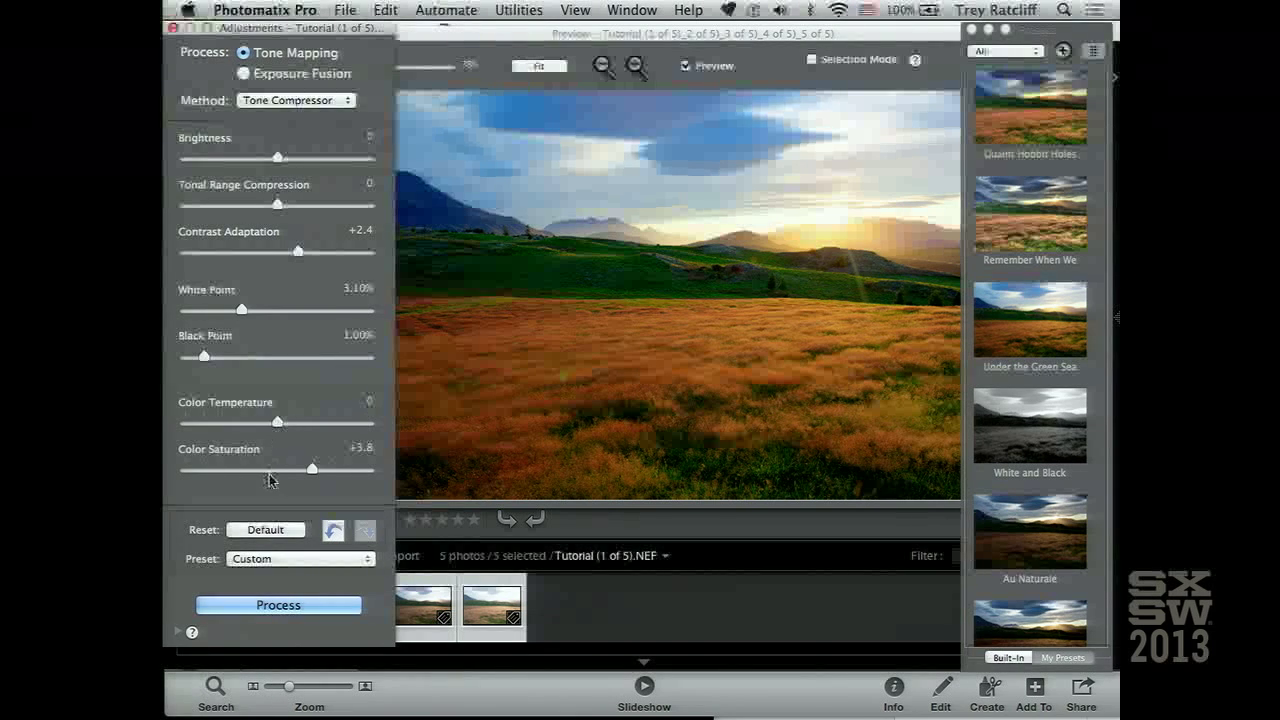
left_click_drag(263, 472, 302, 472)
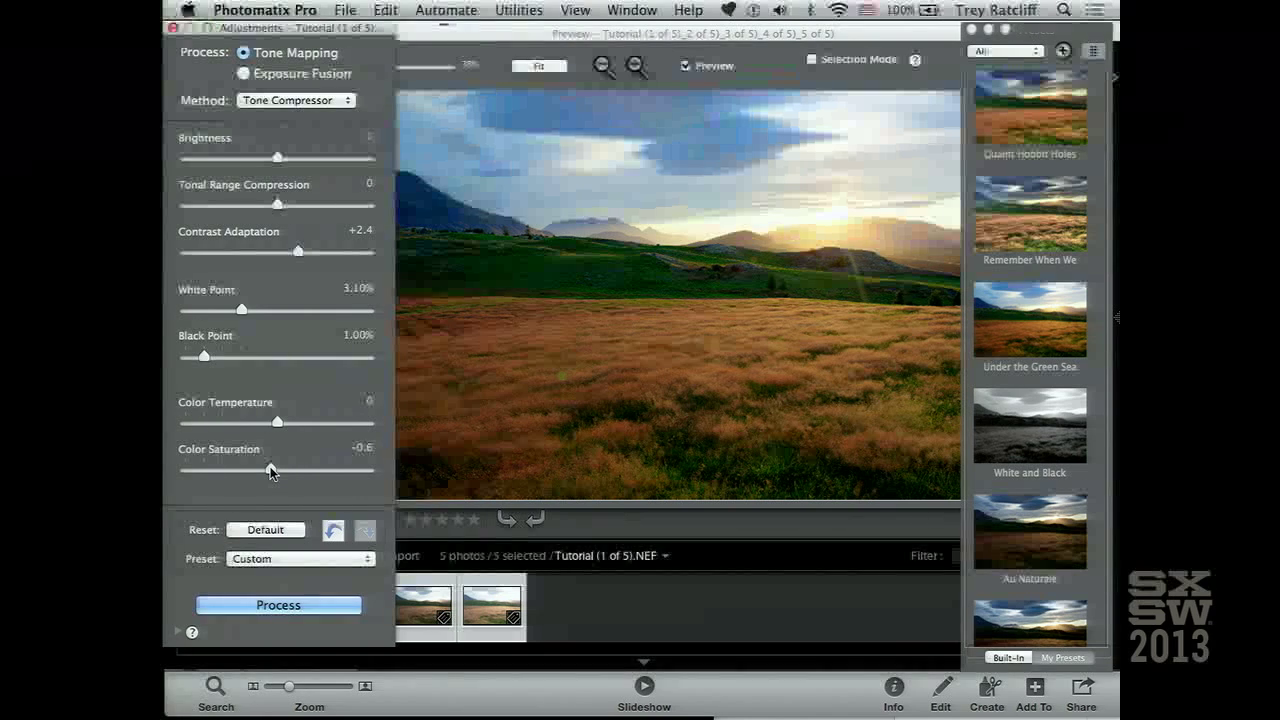
left_click_drag(289, 472, 330, 472)
left_click(313, 471)
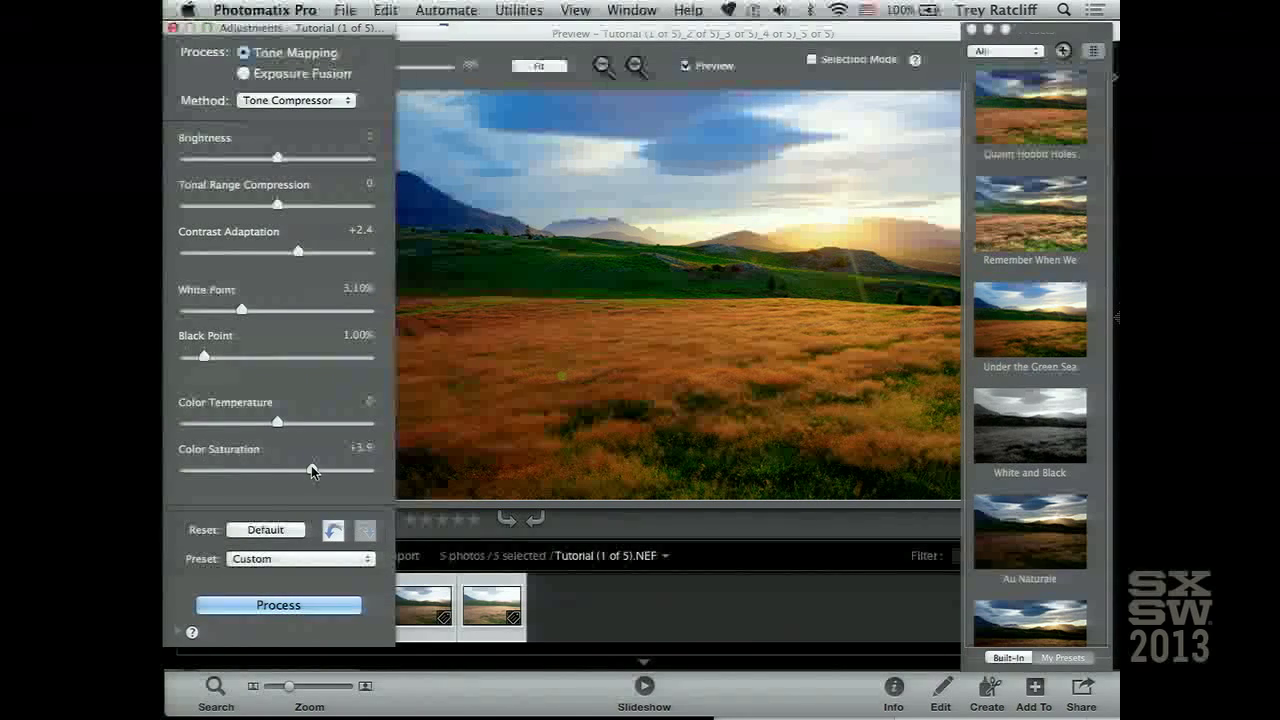
left_click_drag(307, 472, 297, 473)
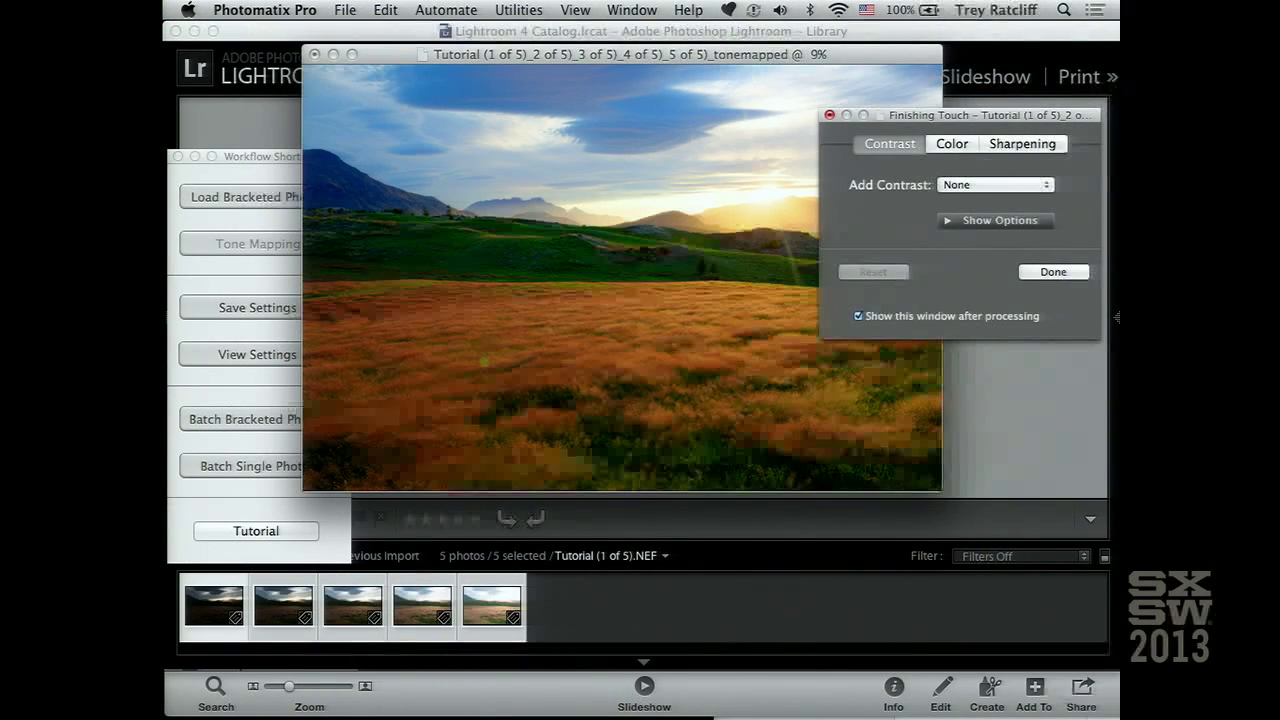
Step: Apply Medium Sharpening to the tone-mapped image as the finishing touch
left_click(1034, 146)
left_click_drag(929, 117, 844, 156)
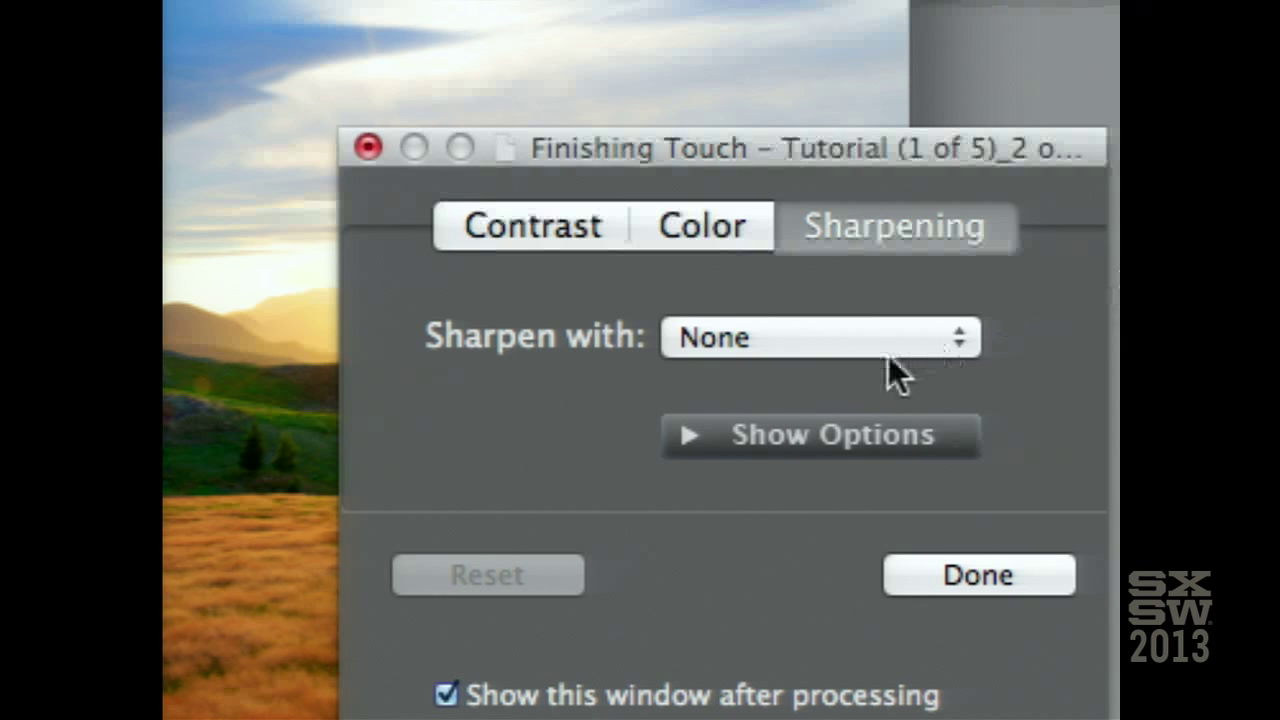
left_click(860, 340)
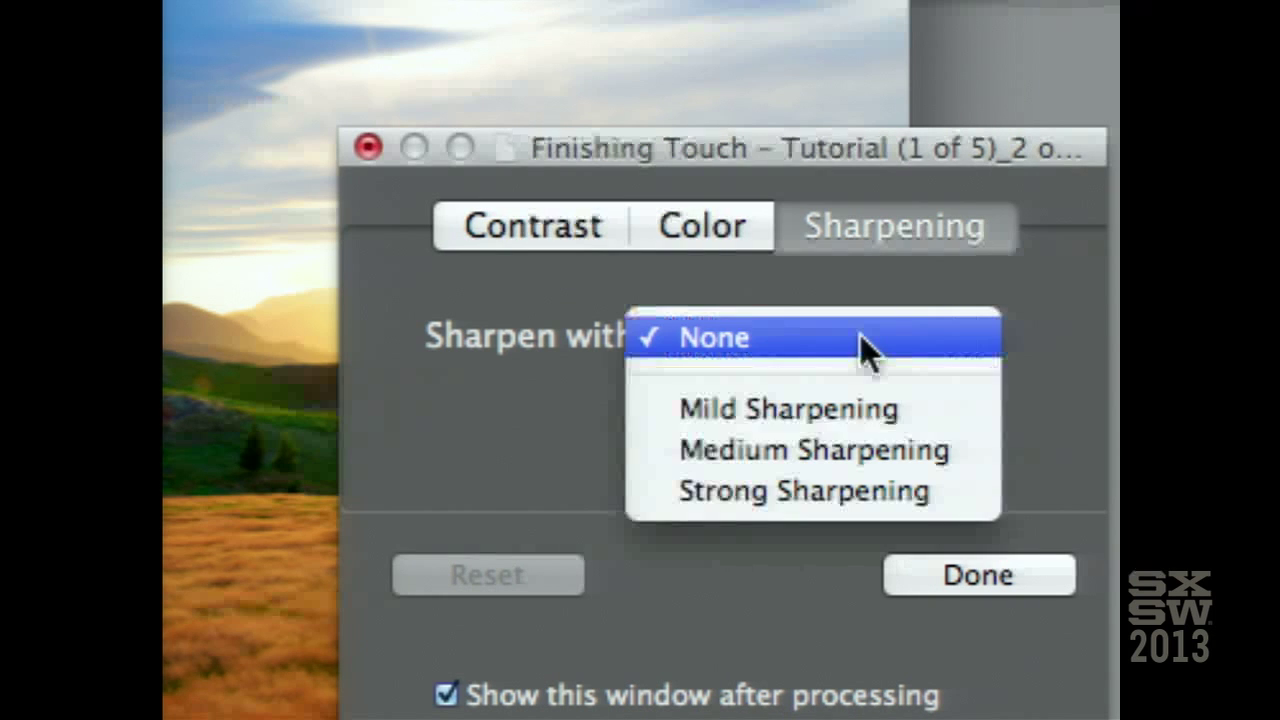
left_click(827, 450)
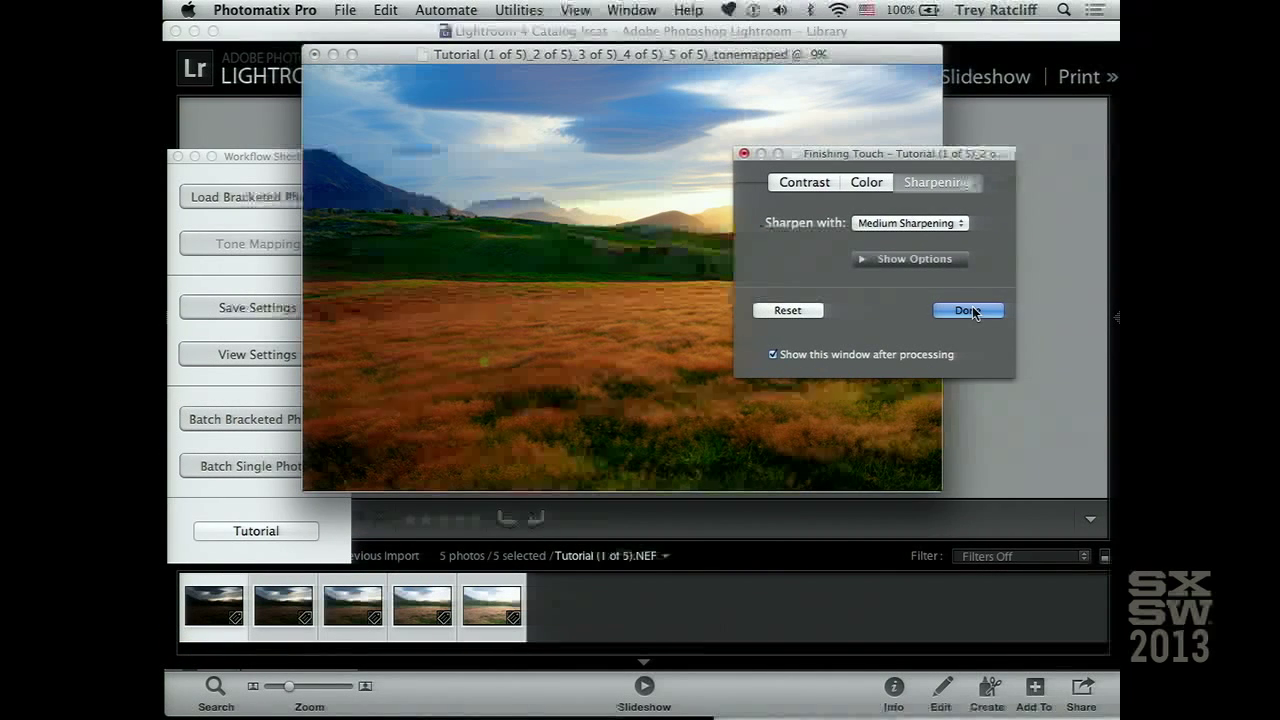
left_click(968, 310)
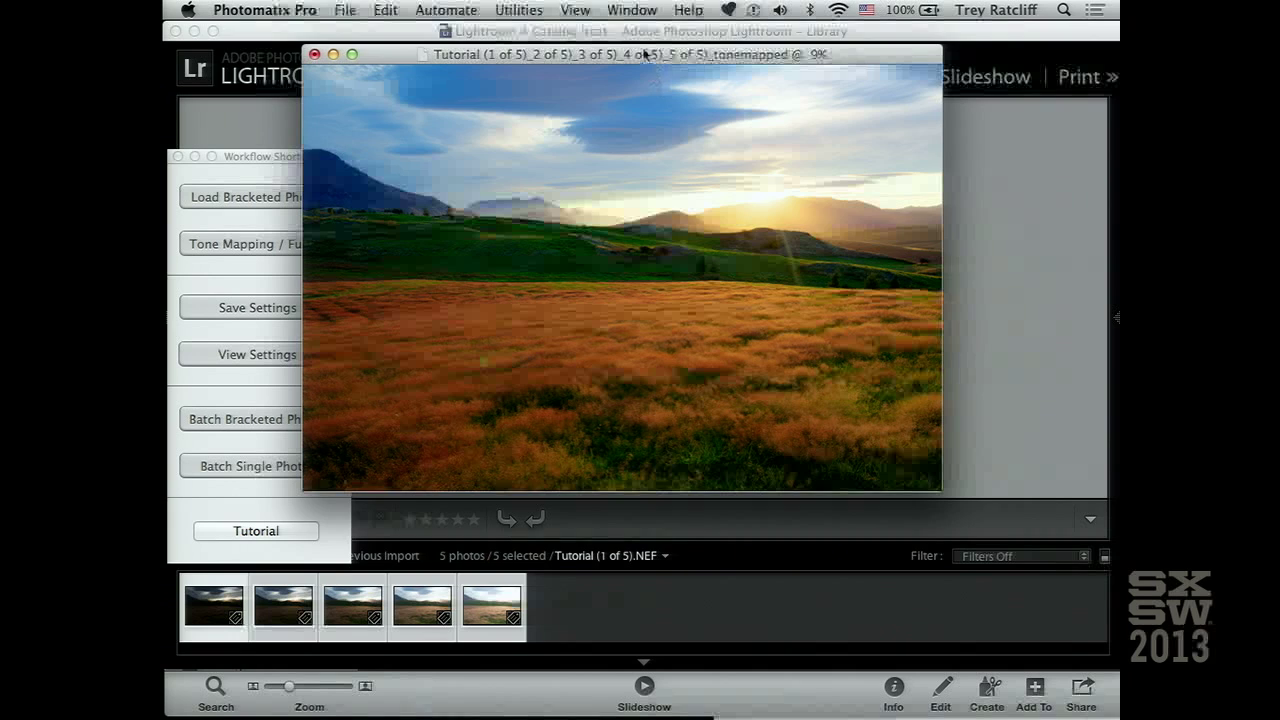
Step: Close the tone-mapped image and save it as a JPEG in the Processing folder
left_click_drag(645, 53, 645, 106)
key("cmd+w")
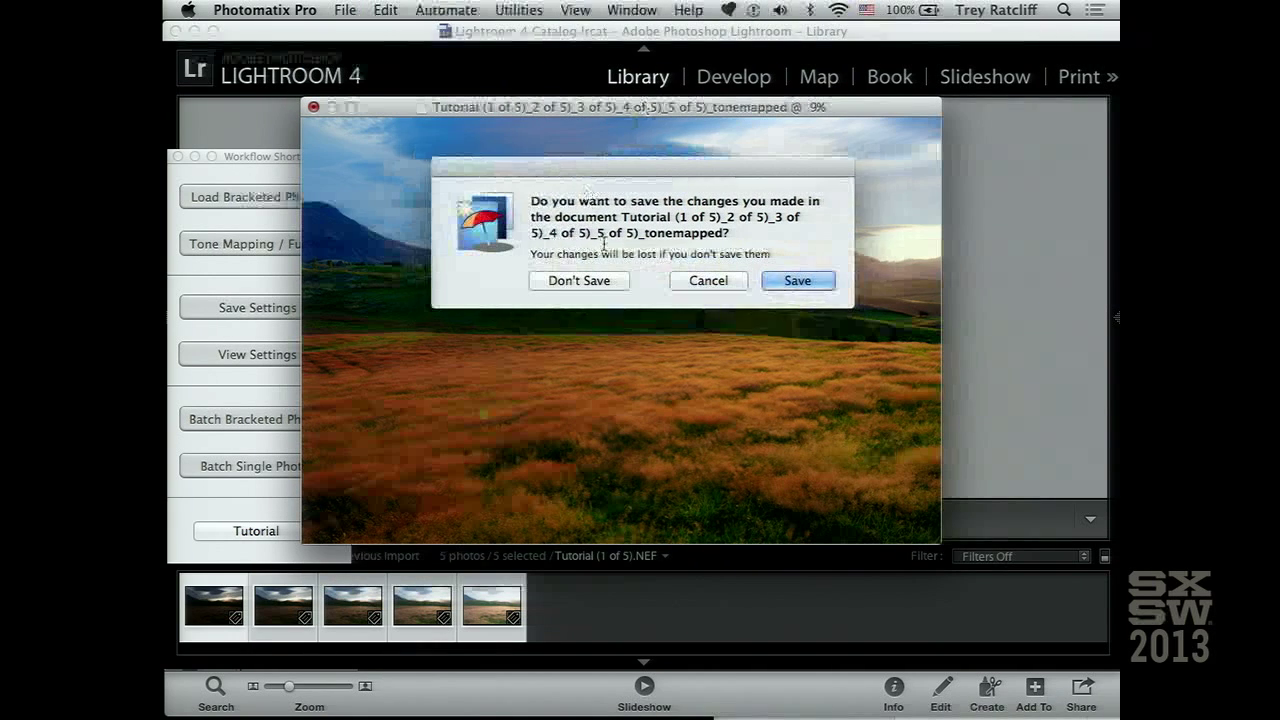
left_click(796, 281)
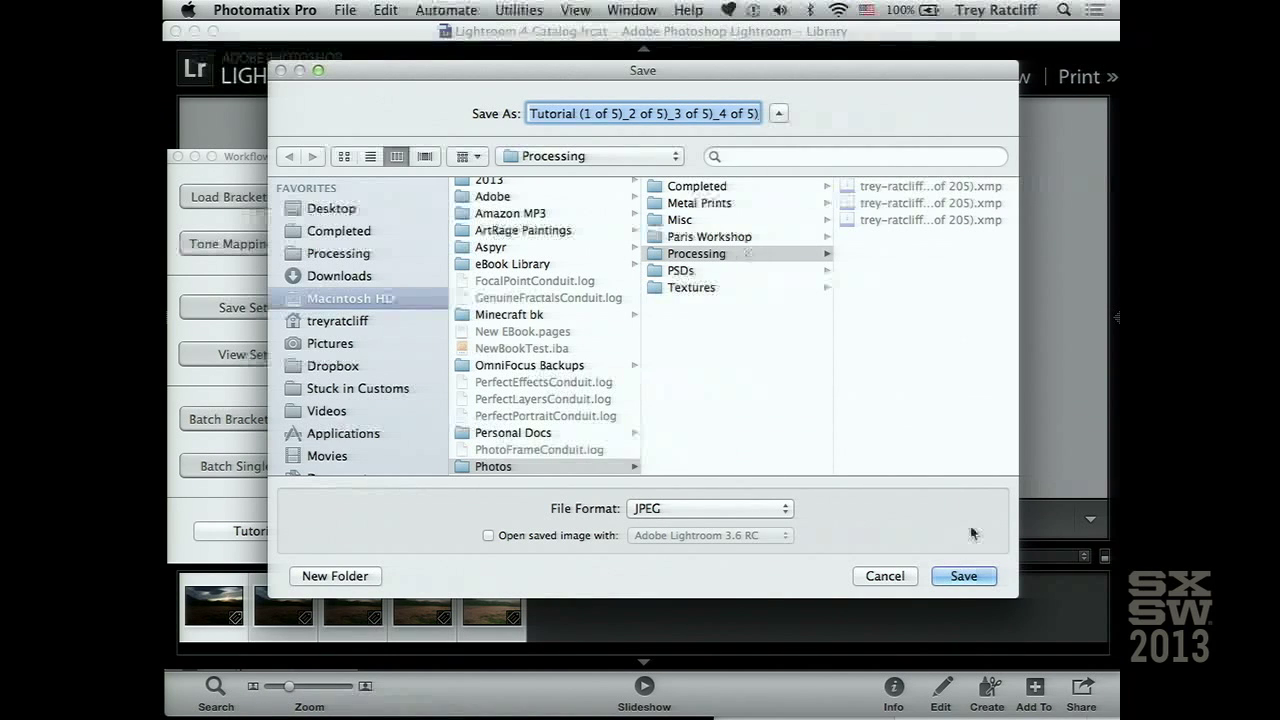
left_click(963, 576)
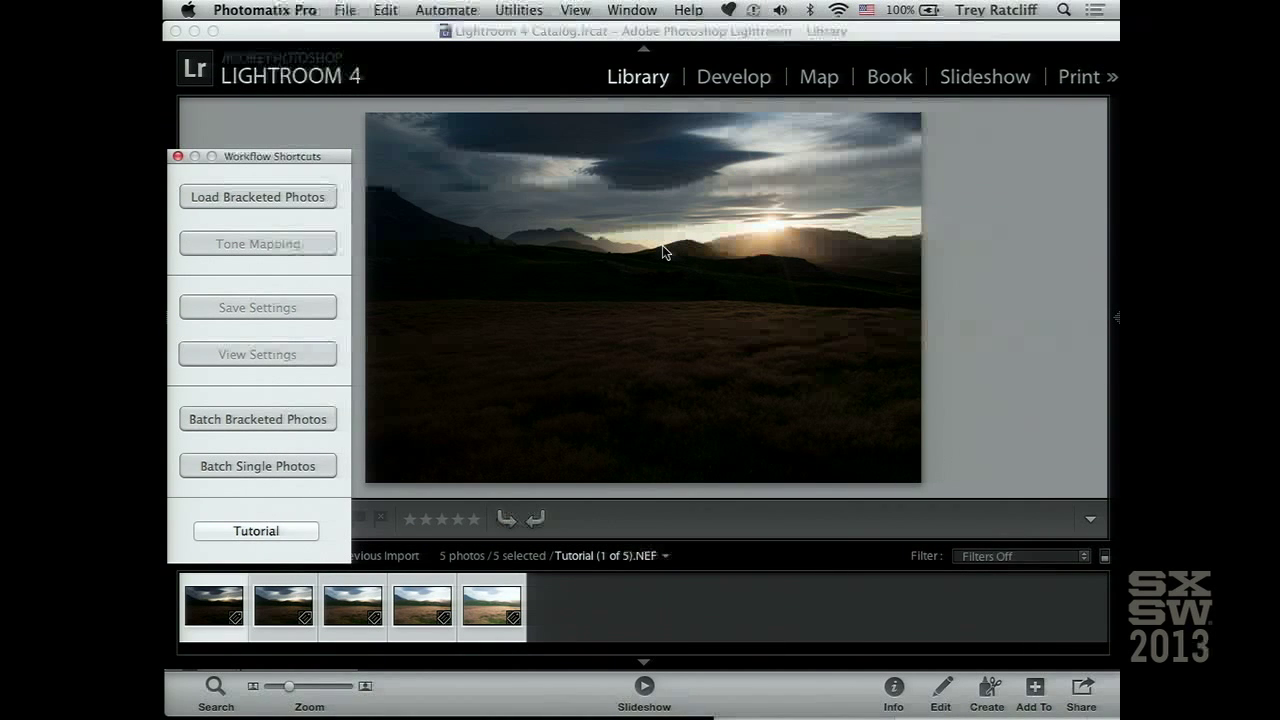
Step: Switch to Lightroom, select only the middle exposure Tutorial (3 of 5).NEF, and collapse the Navigator and presets area
left_click(645, 590)
left_click(340, 603)
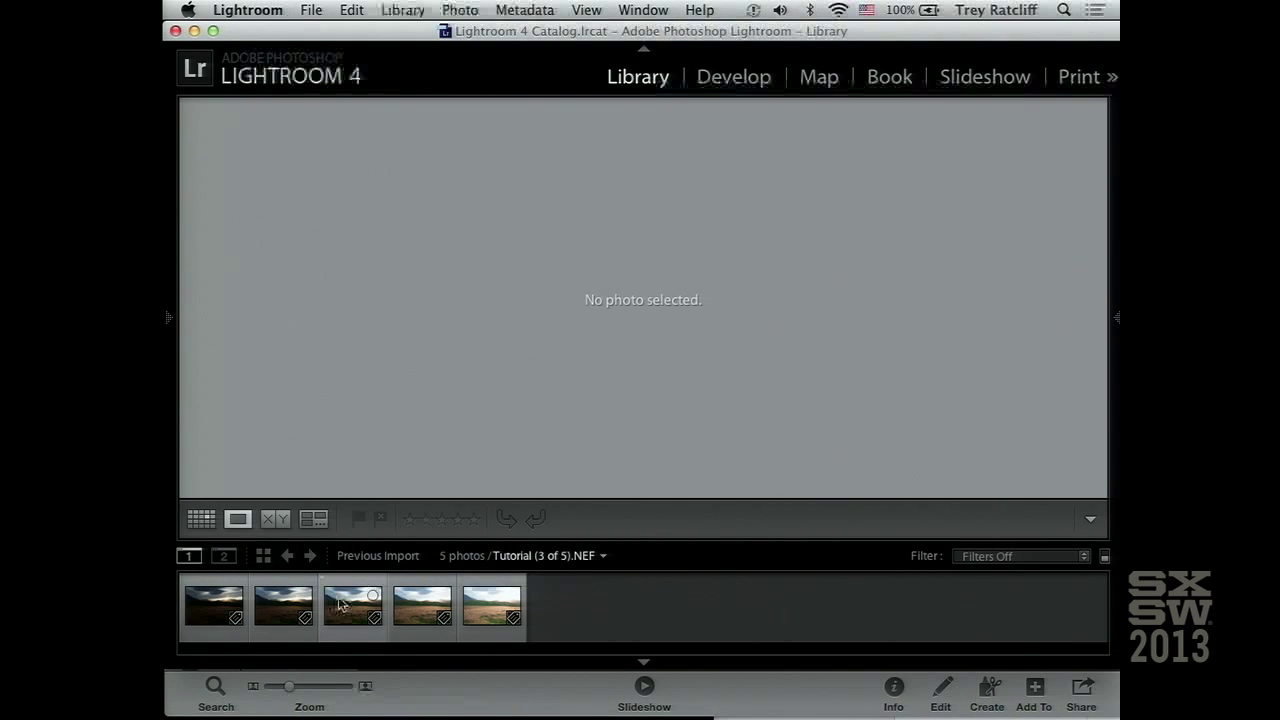
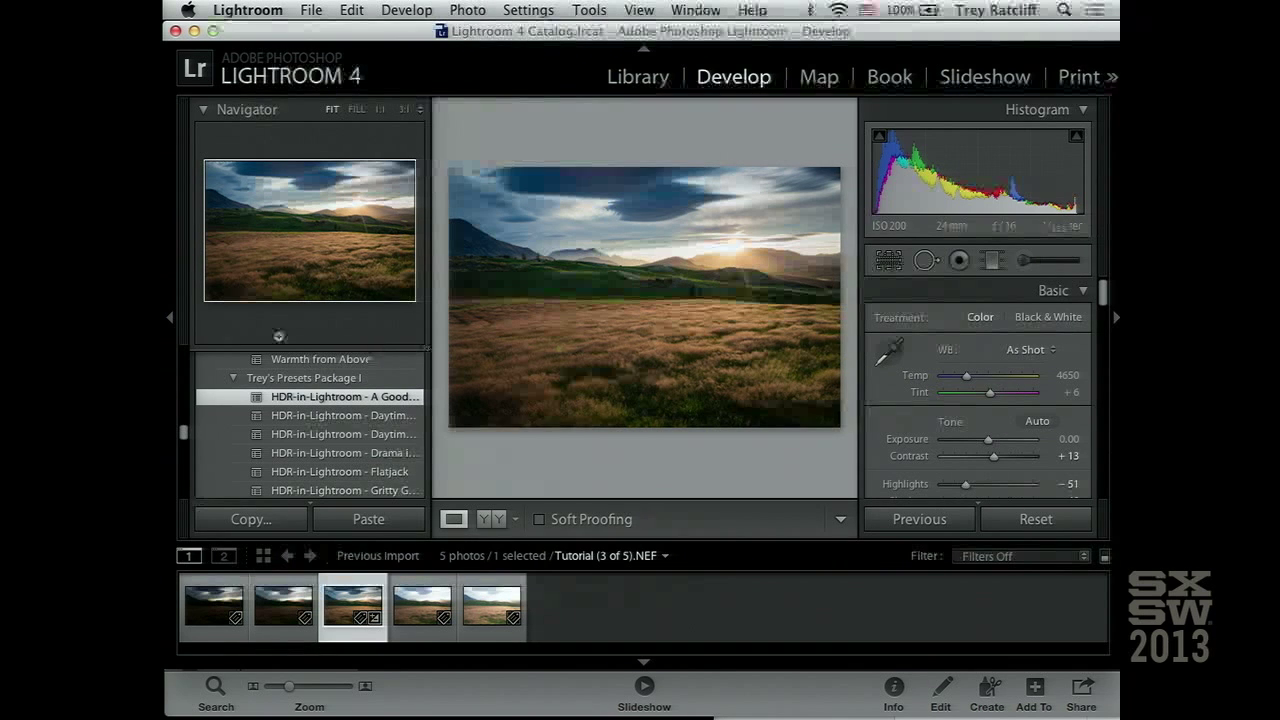
left_click(171, 321)
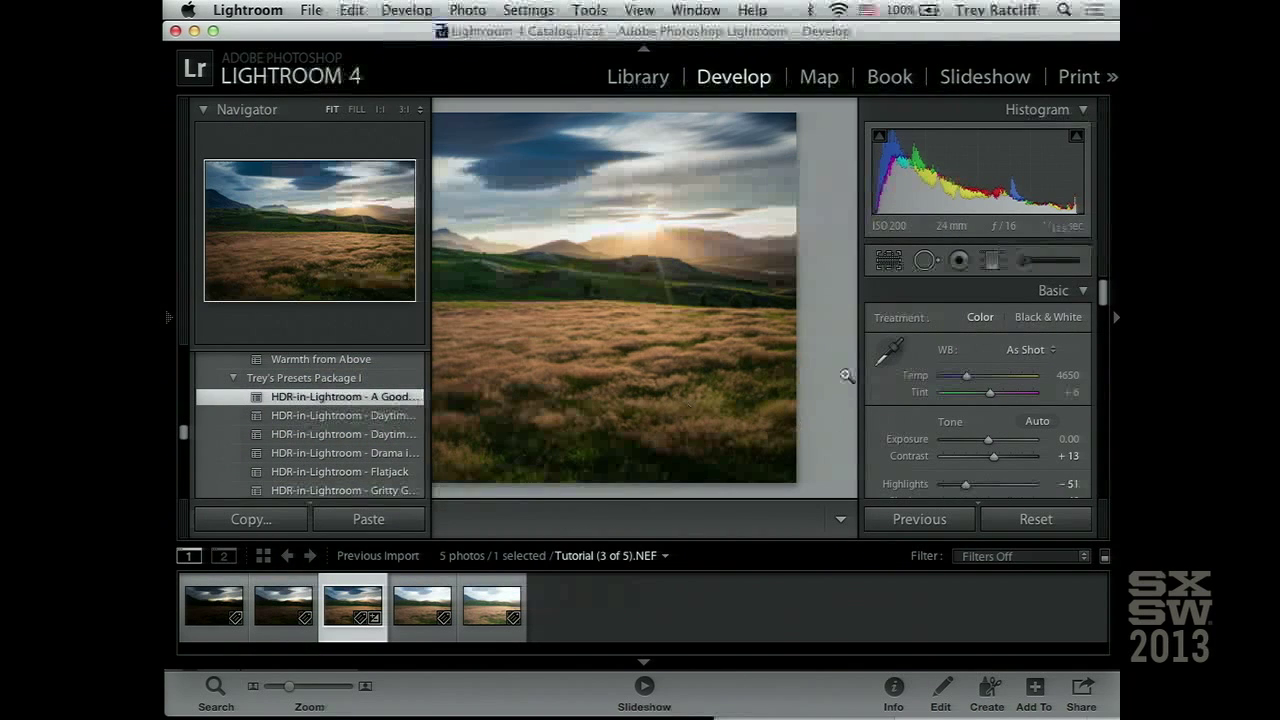
left_click(171, 325)
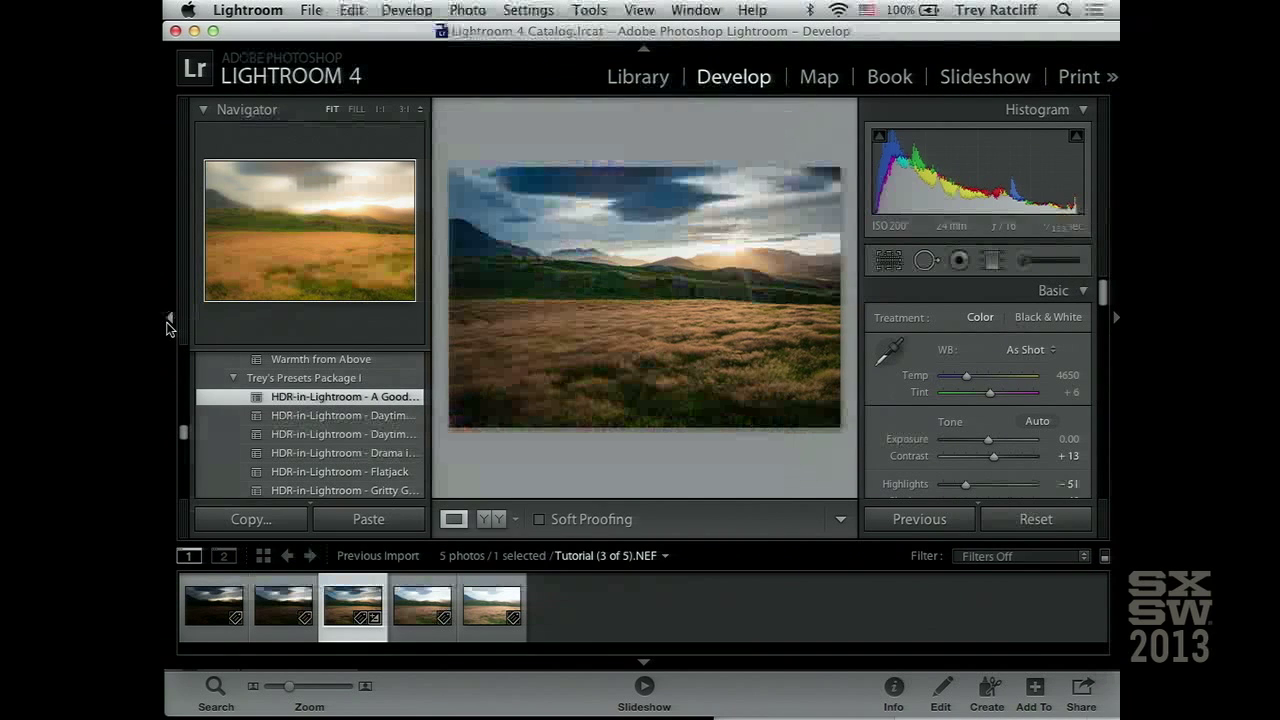
left_click(171, 316)
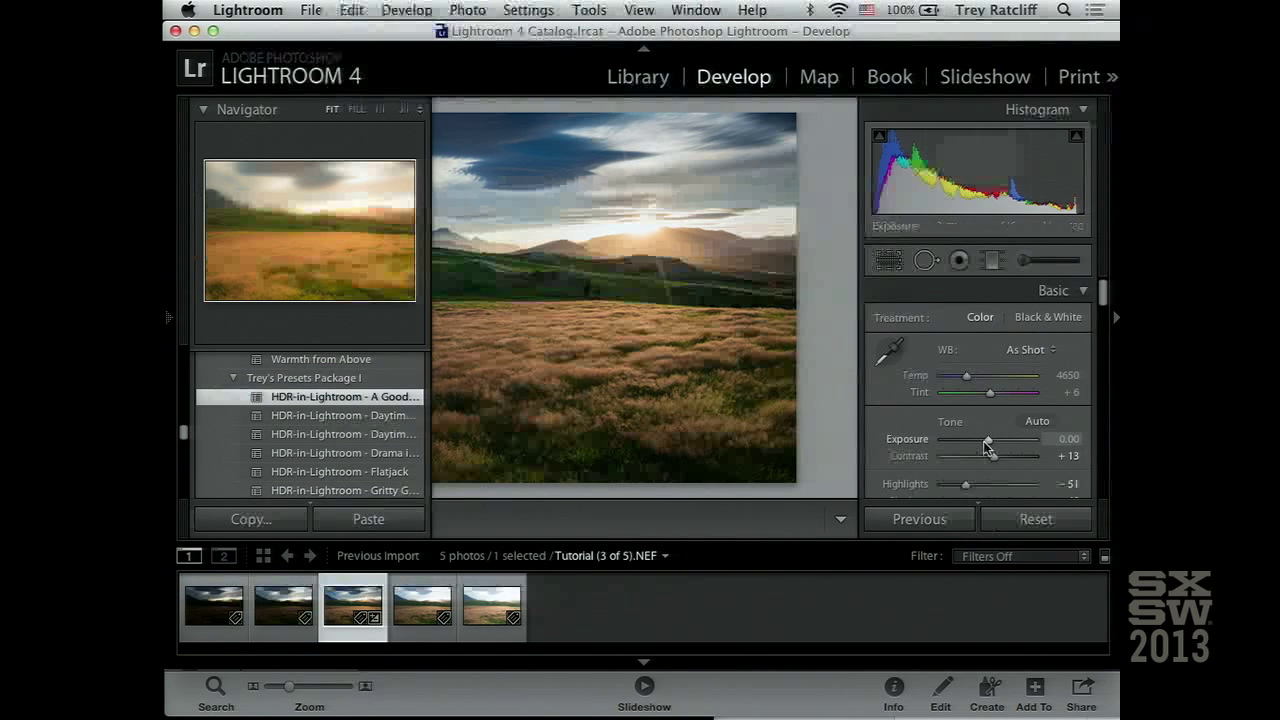
Step: Set Highlights to -68, Shadows +53, Whites -54, Blacks +49, Clarity +54 and Vibrance +17 on the middle exposure
scroll(985, 447, "down", 3)
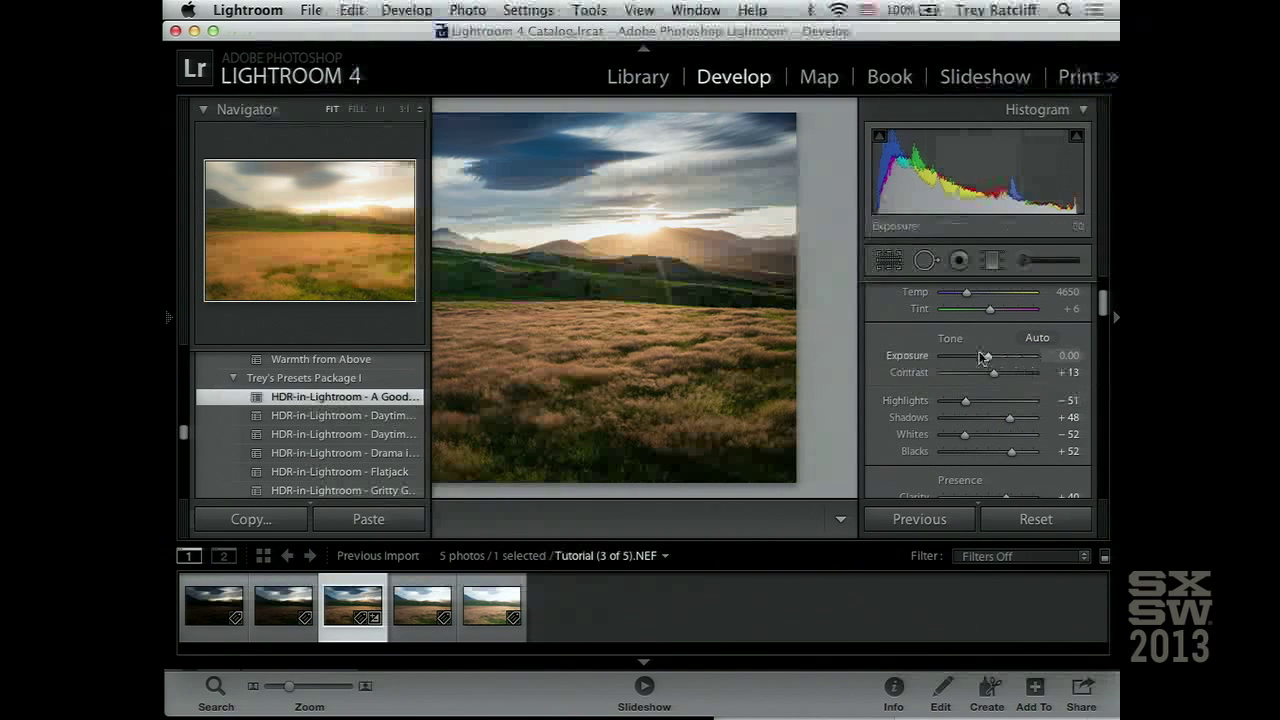
left_click_drag(965, 400, 987, 421)
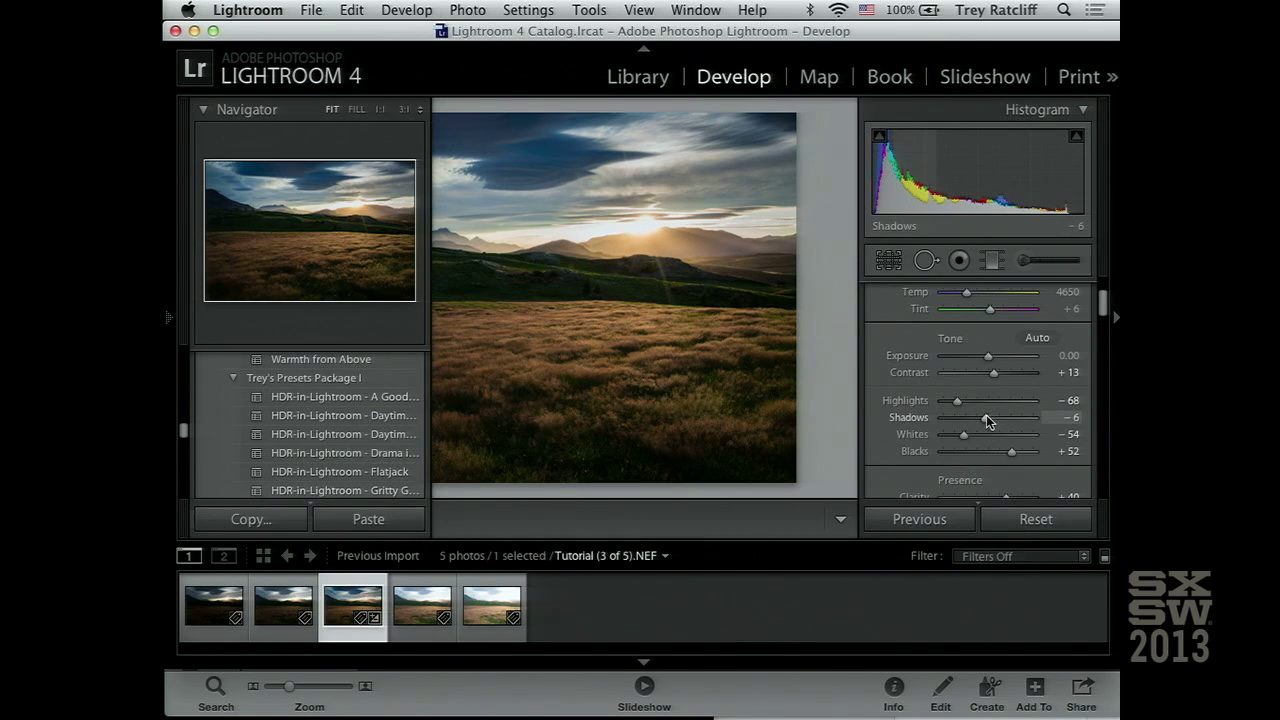
left_click_drag(1007, 424, 1007, 453)
left_click_drag(1104, 307, 1103, 316)
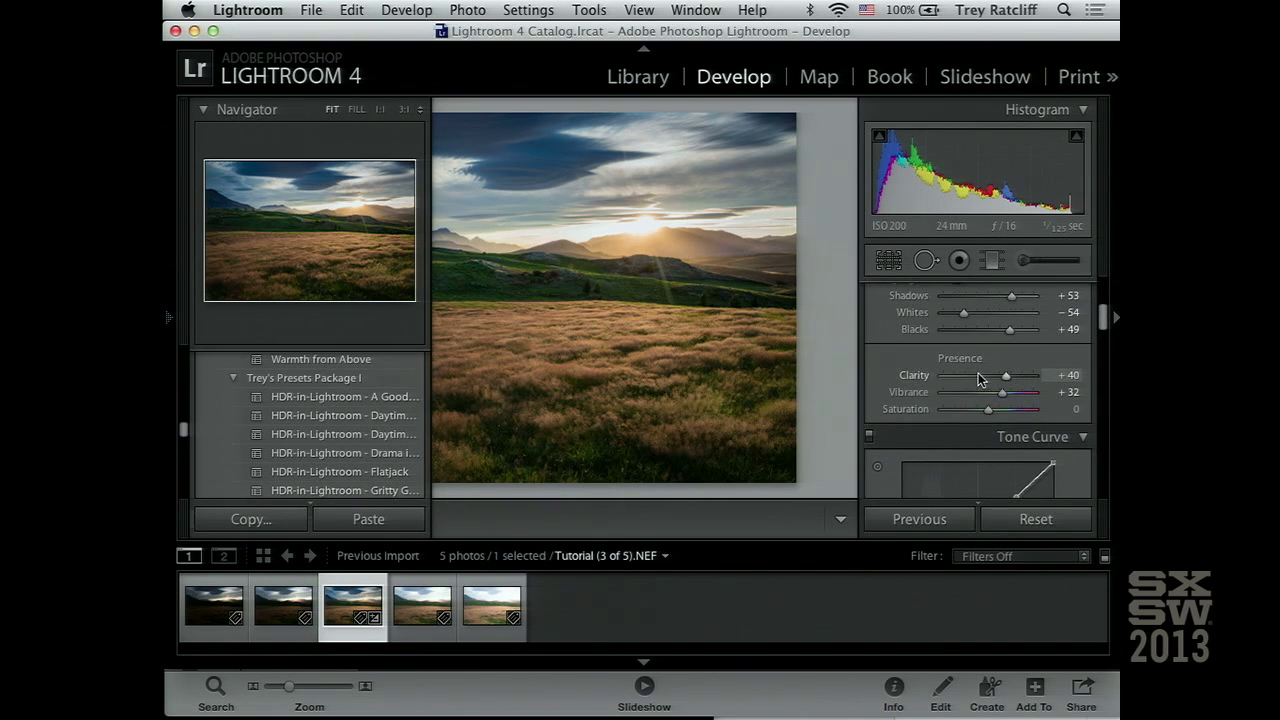
left_click_drag(978, 378, 1013, 379)
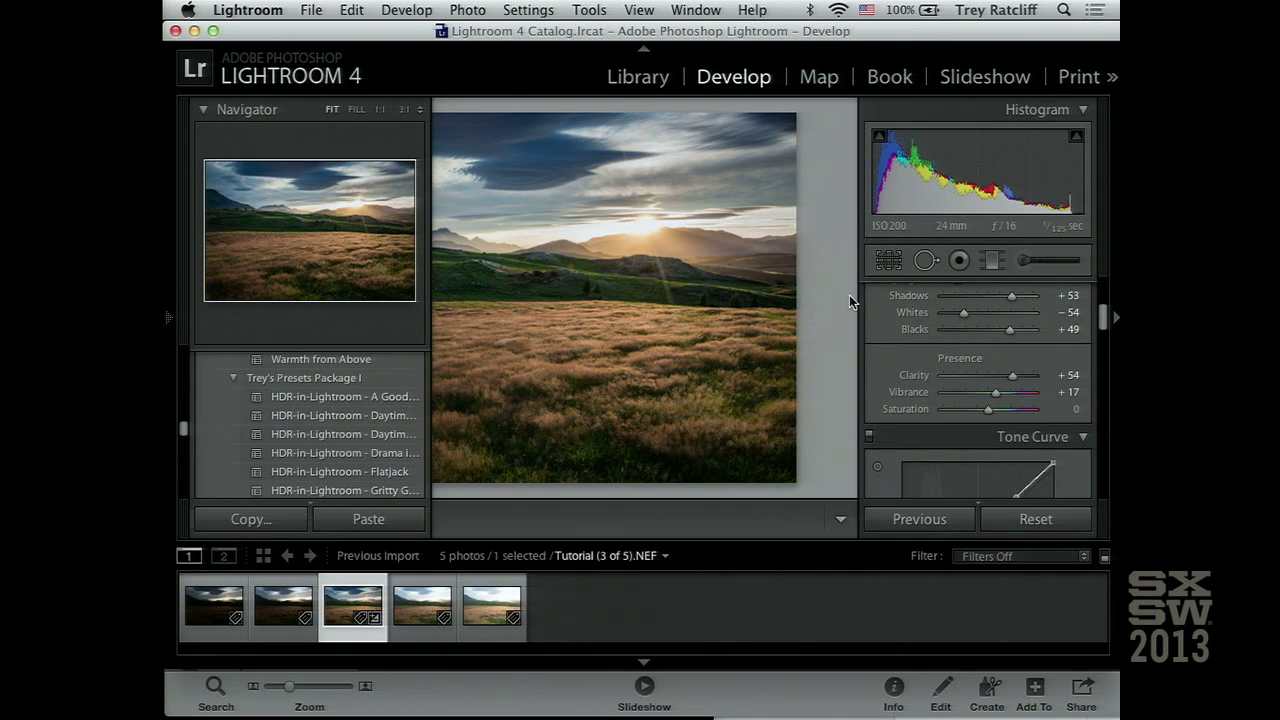
Step: Delete the existing graduated filter from the sky and close the graduated filter tool
left_click(991, 261)
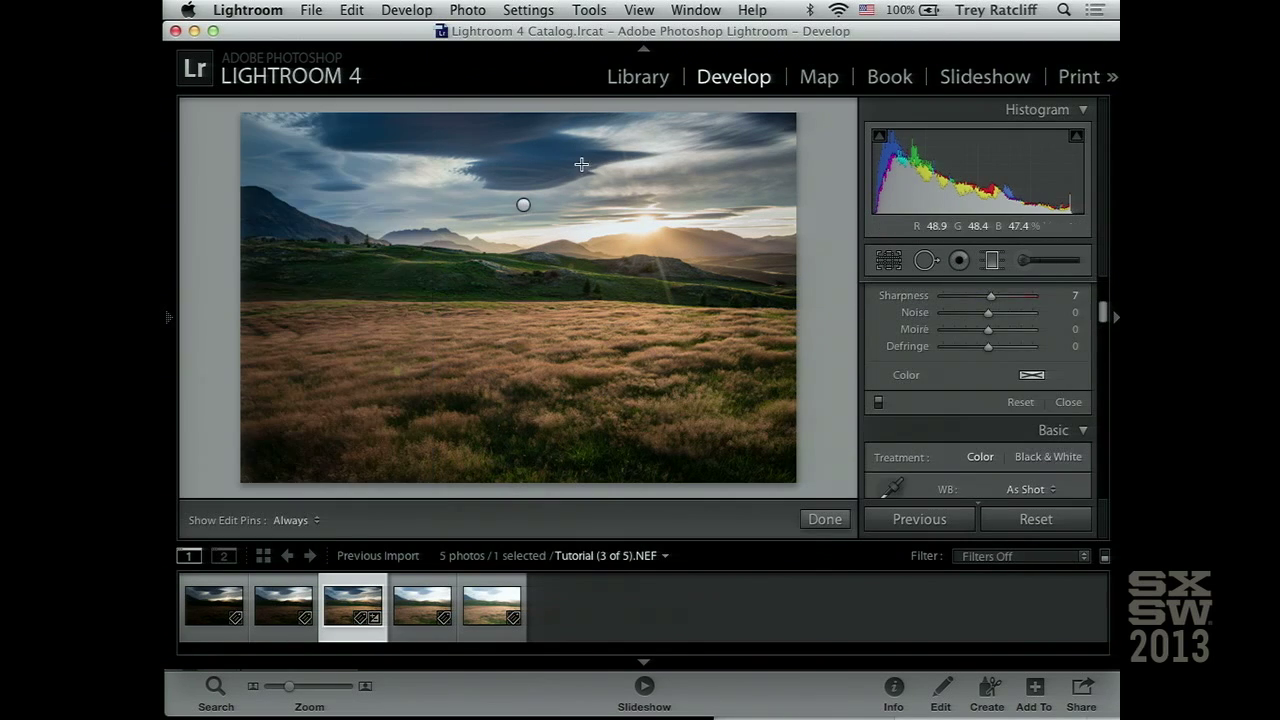
left_click(521, 203)
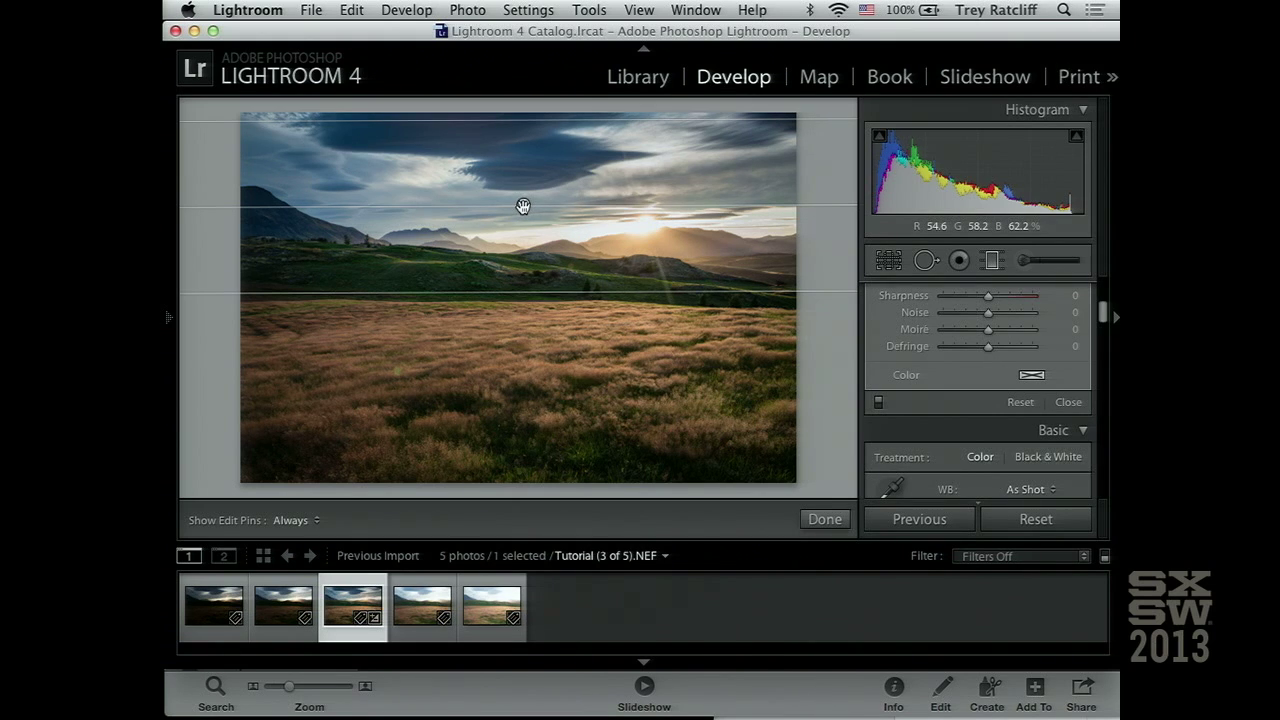
key("Delete")
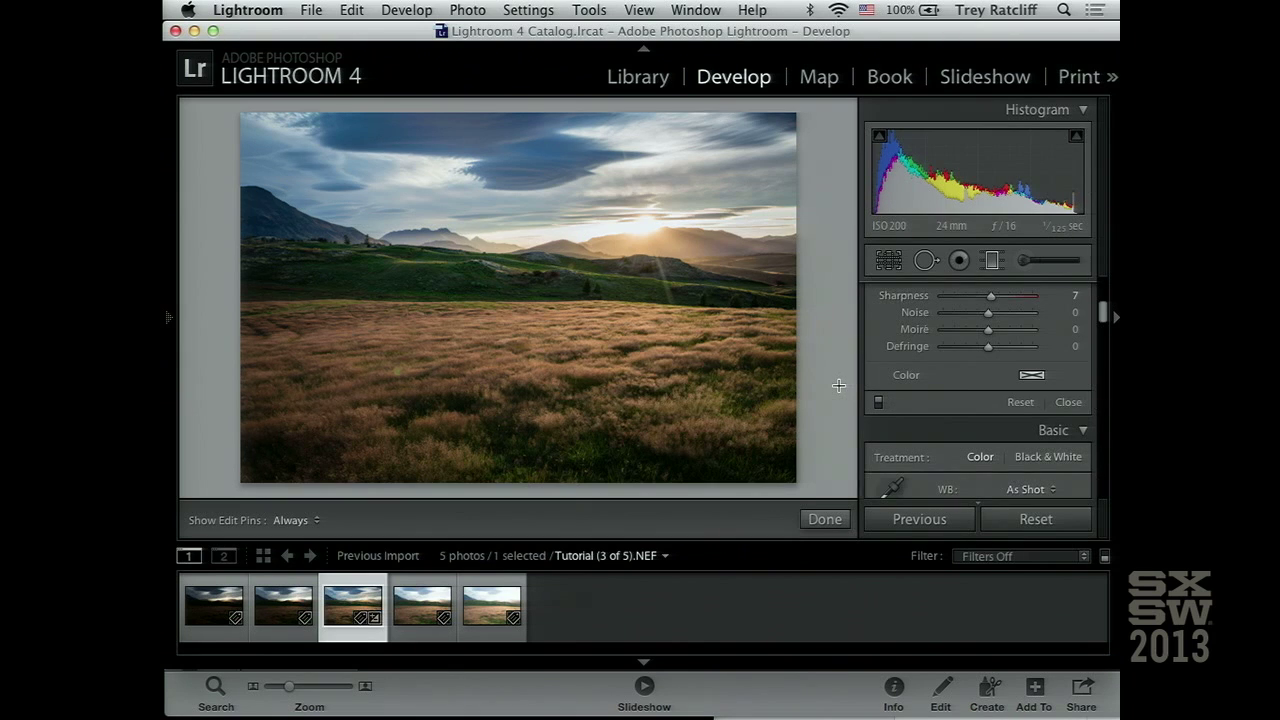
left_click_drag(1103, 311, 1100, 285)
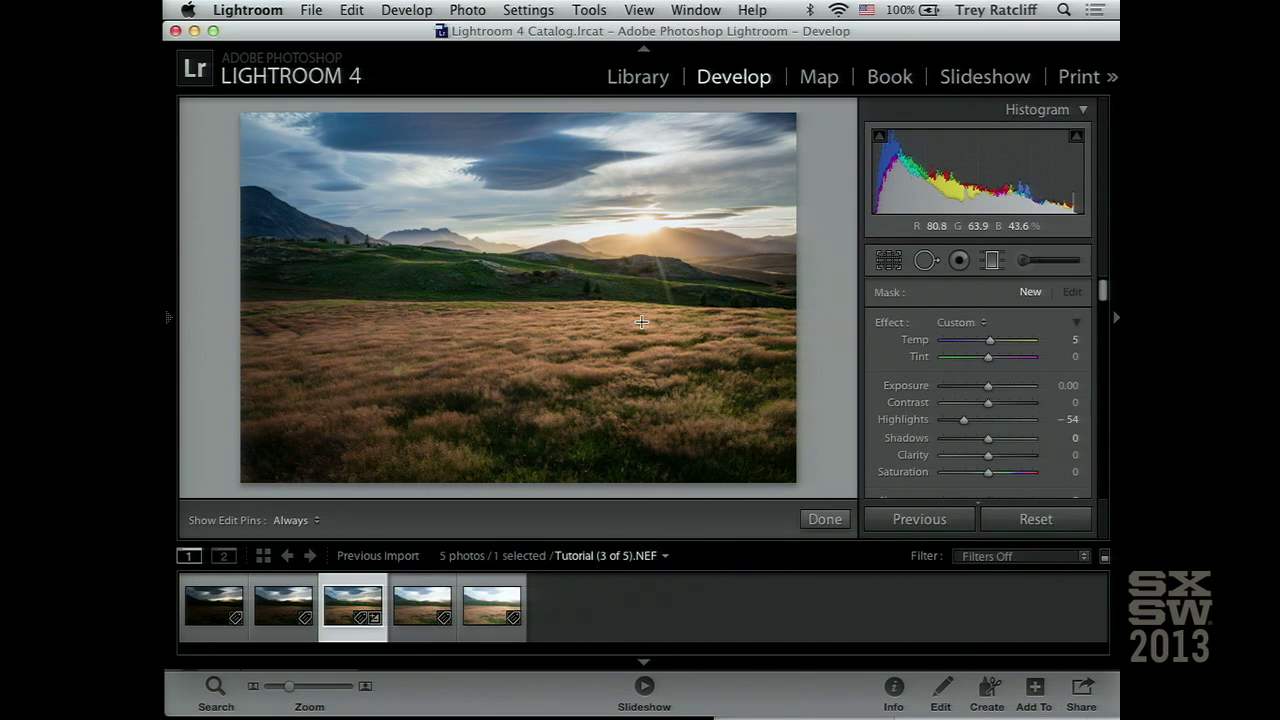
scroll(1041, 437, "down", 5)
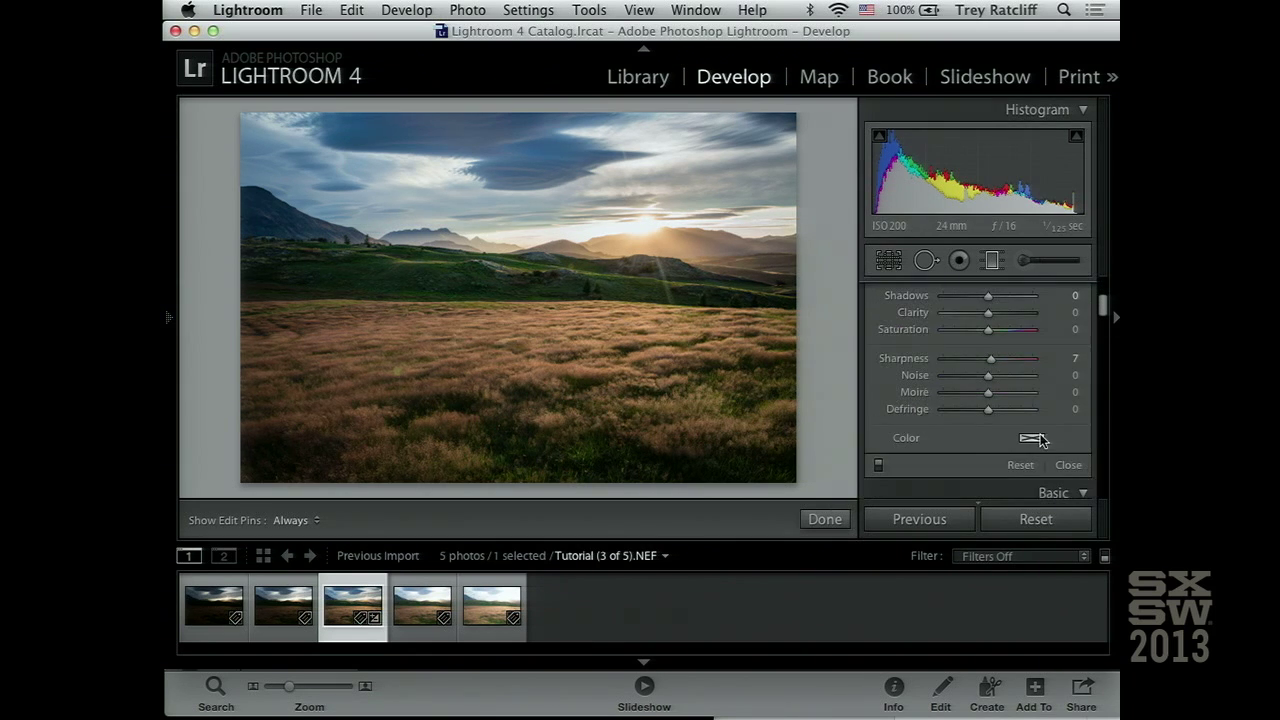
left_click(1068, 465)
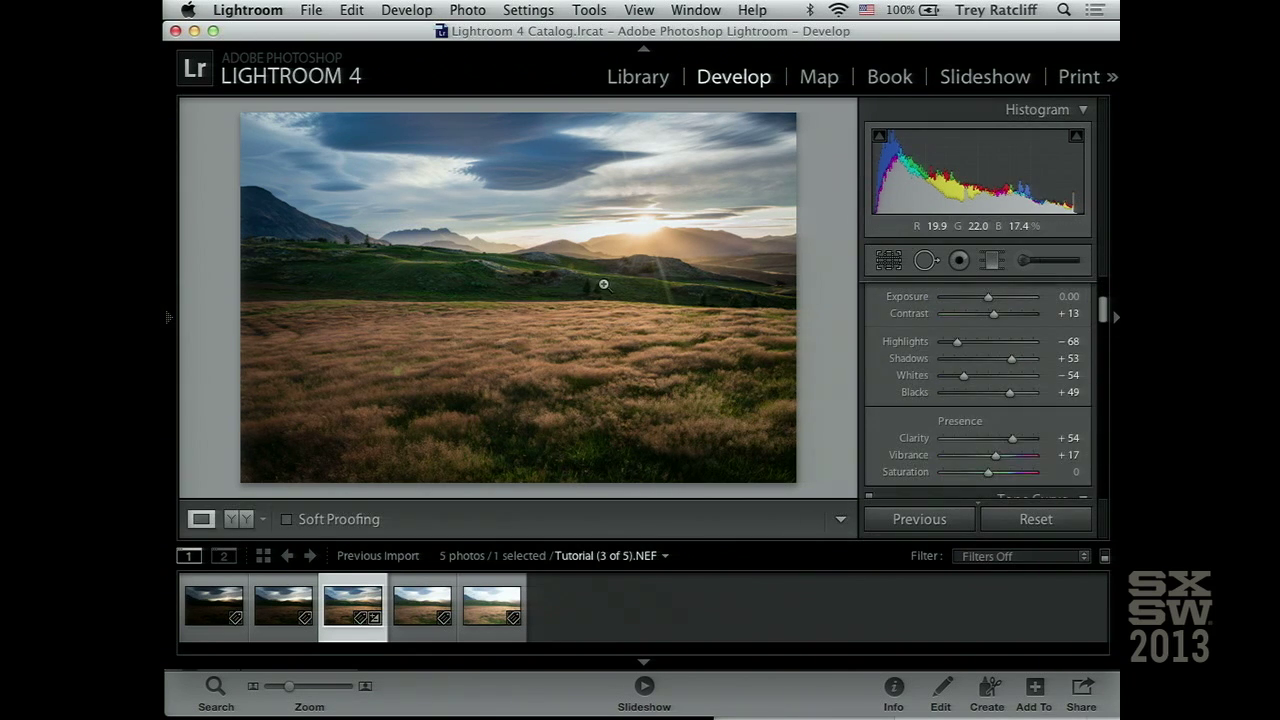
Step: Export the edited middle exposure with the An Idea user preset
right_click(607, 291)
mouse_move(693, 613)
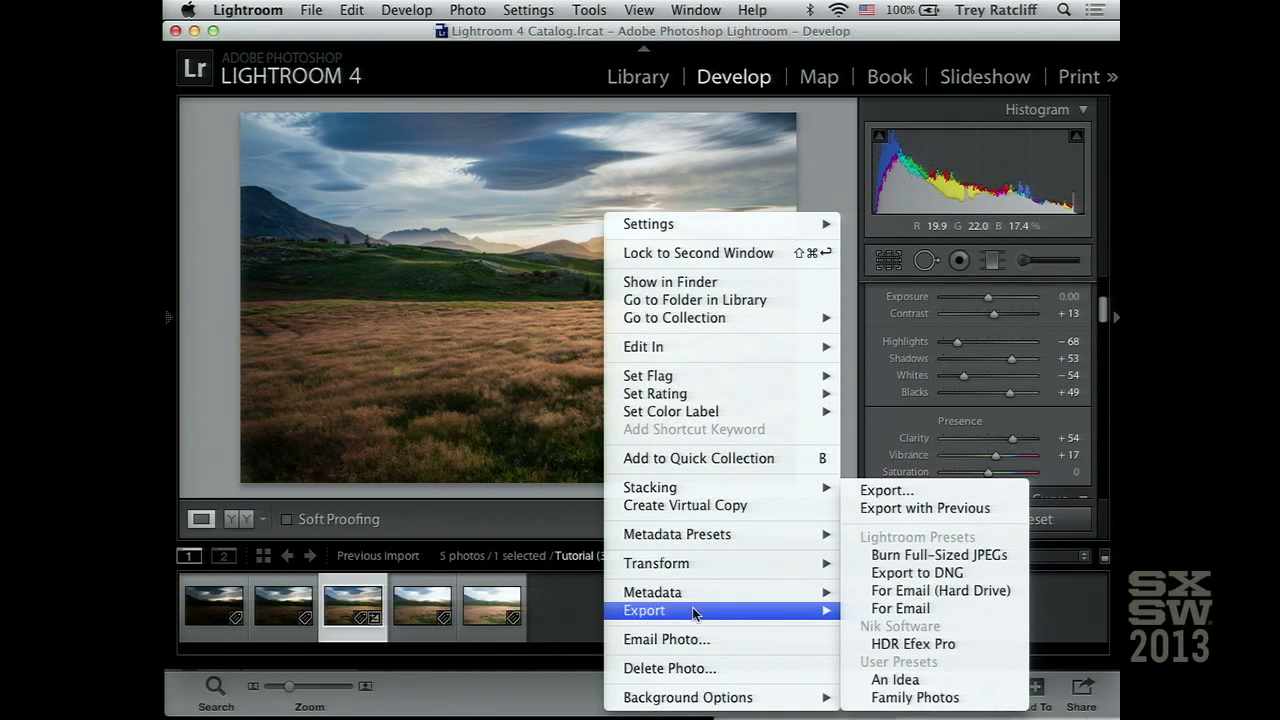
left_click(905, 681)
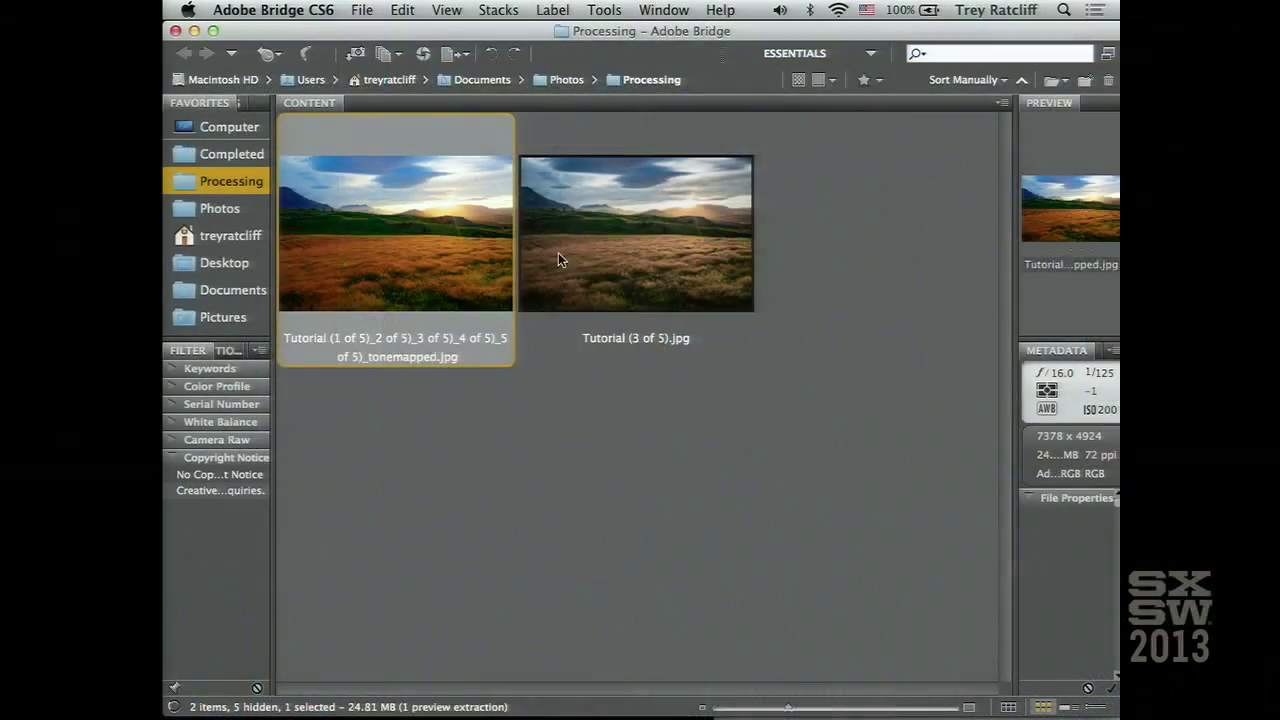
Step: Select both landscape JPEGs in Bridge's Processing folder, load them into Photoshop as layers, and align the layers
left_click(590, 256)
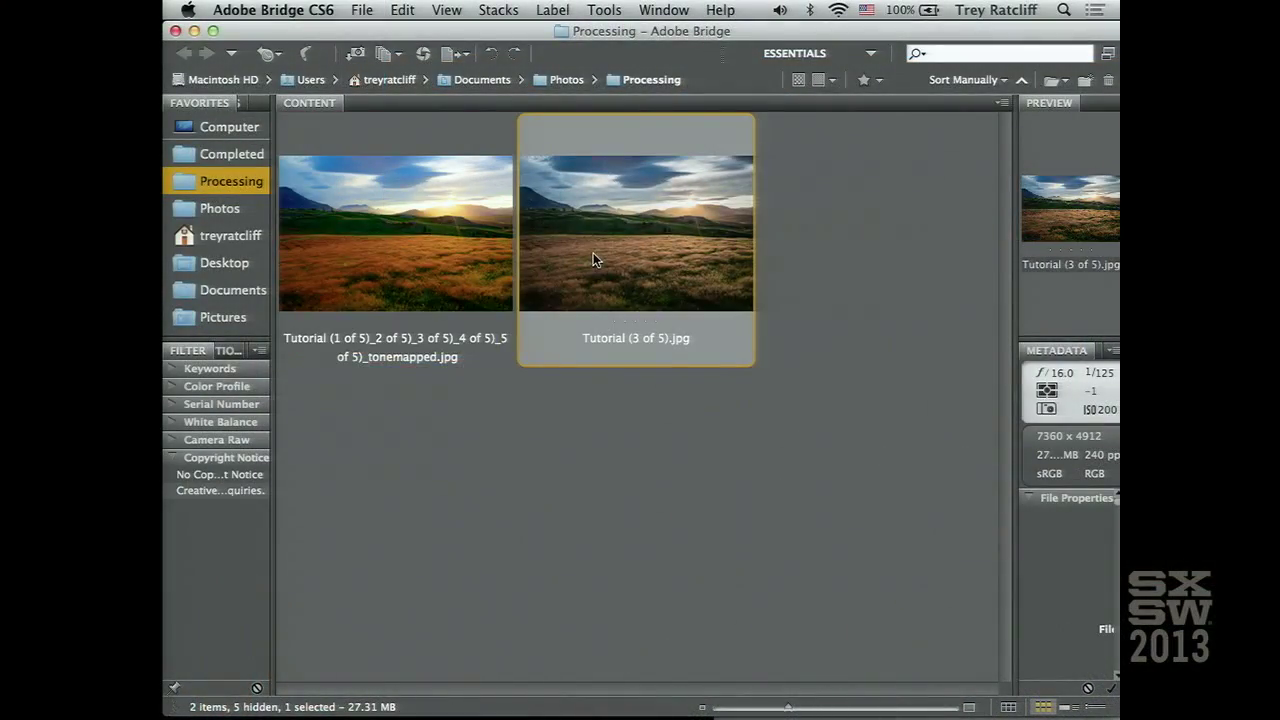
left_click_drag(648, 445, 425, 205)
left_click(600, 9)
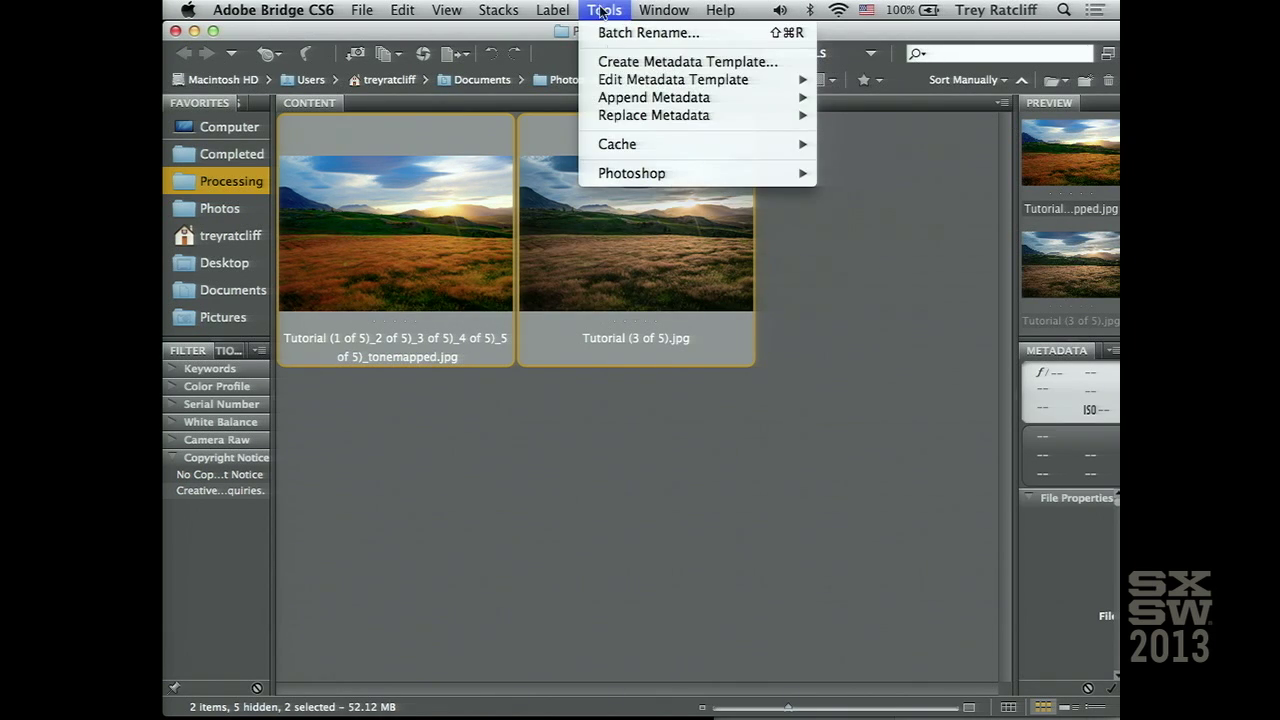
mouse_move(640, 175)
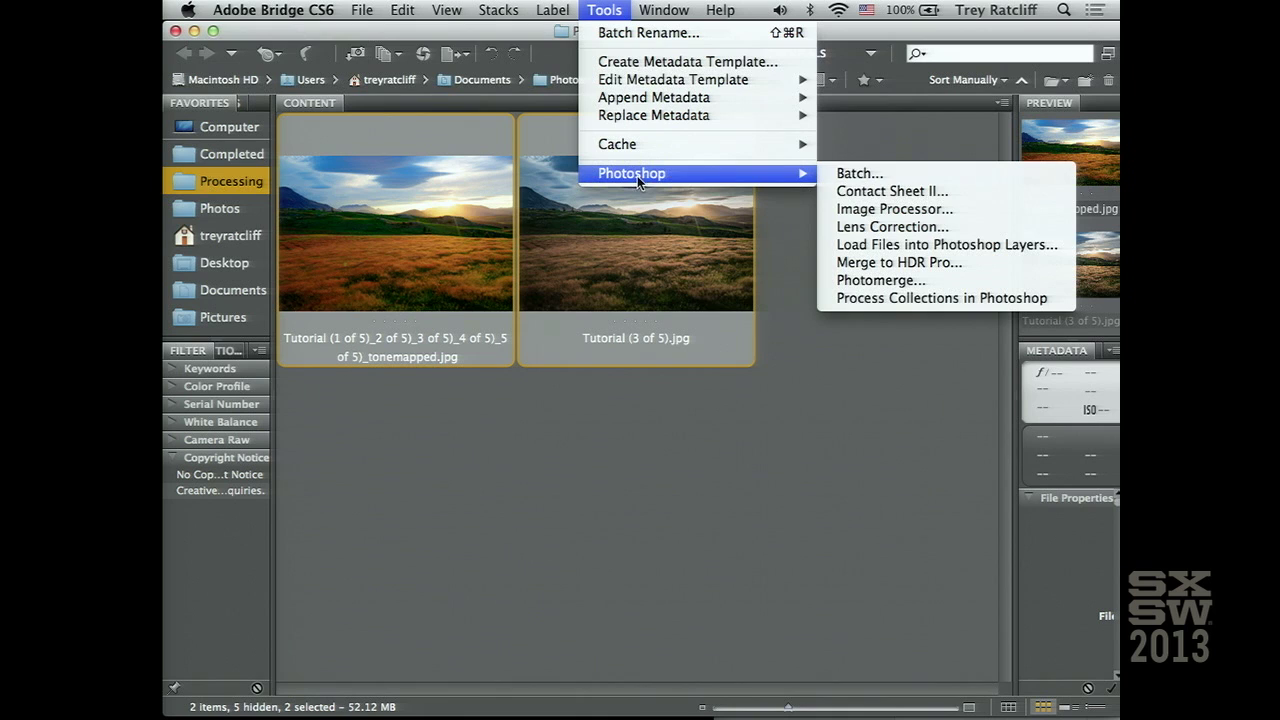
left_click(926, 246)
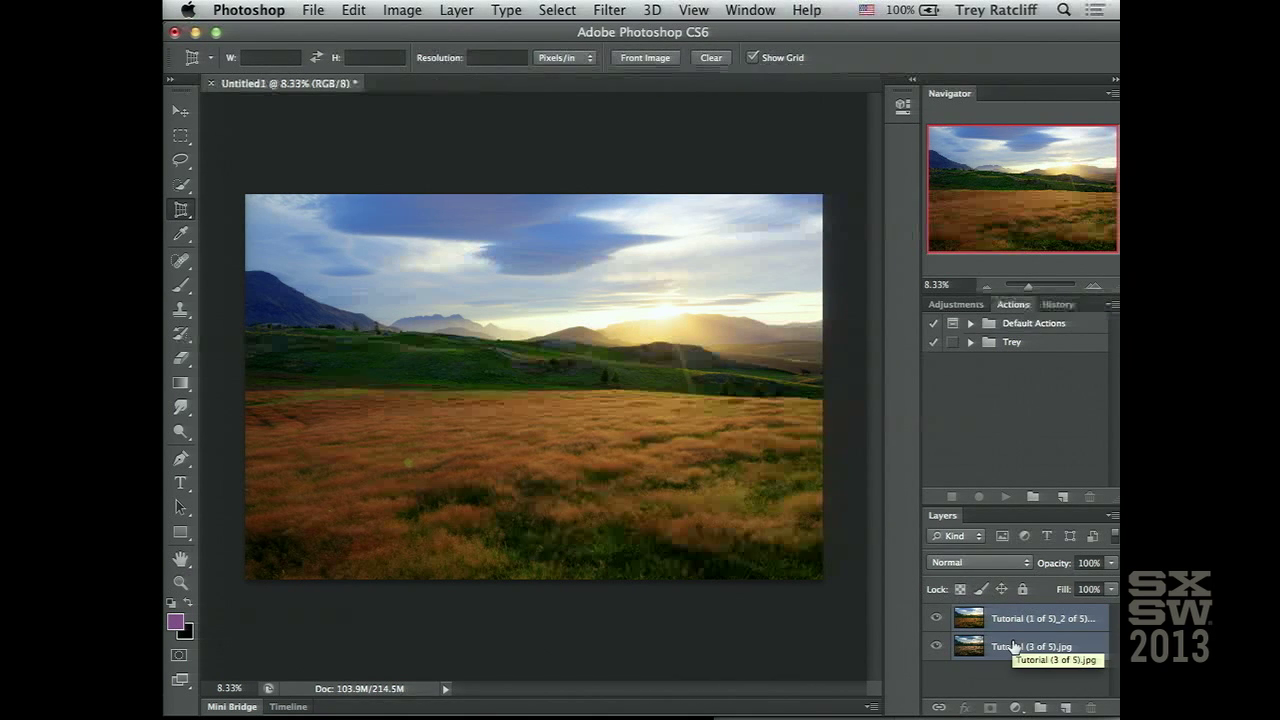
key("Return")
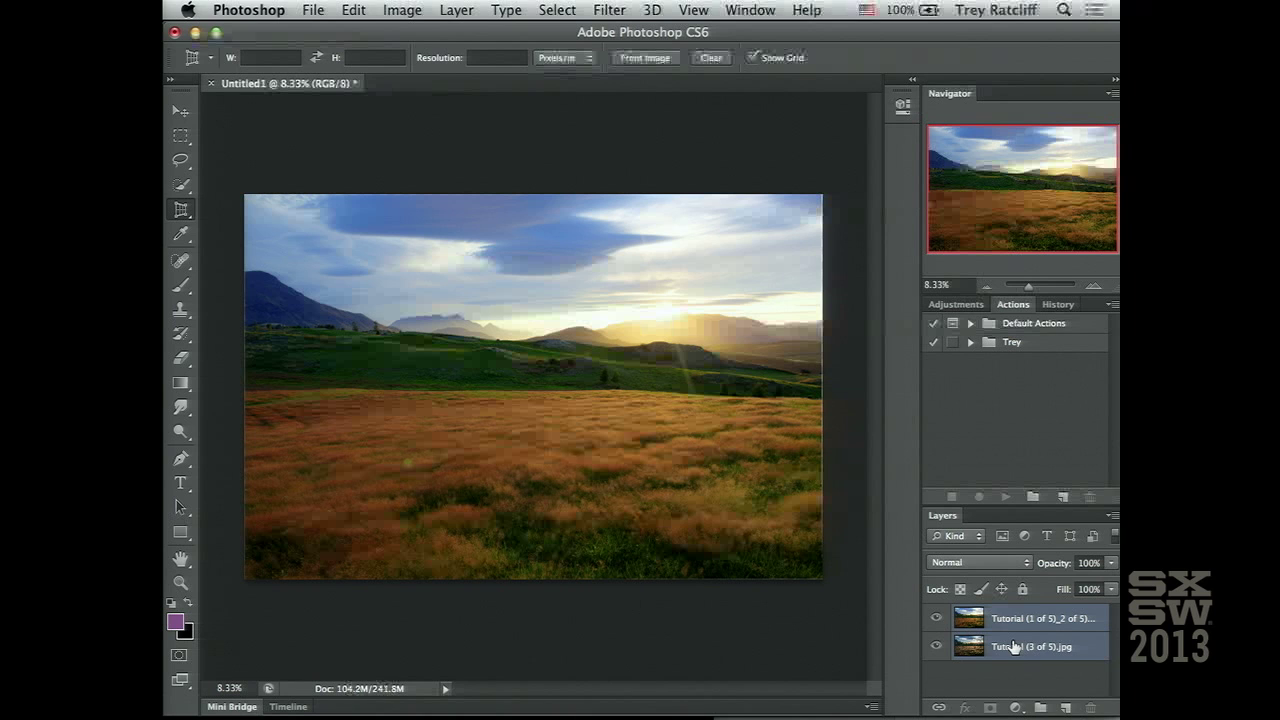
Step: Compare the two versions by hiding and reshowing the tone-mapped layer, and select only that layer
left_click(935, 622)
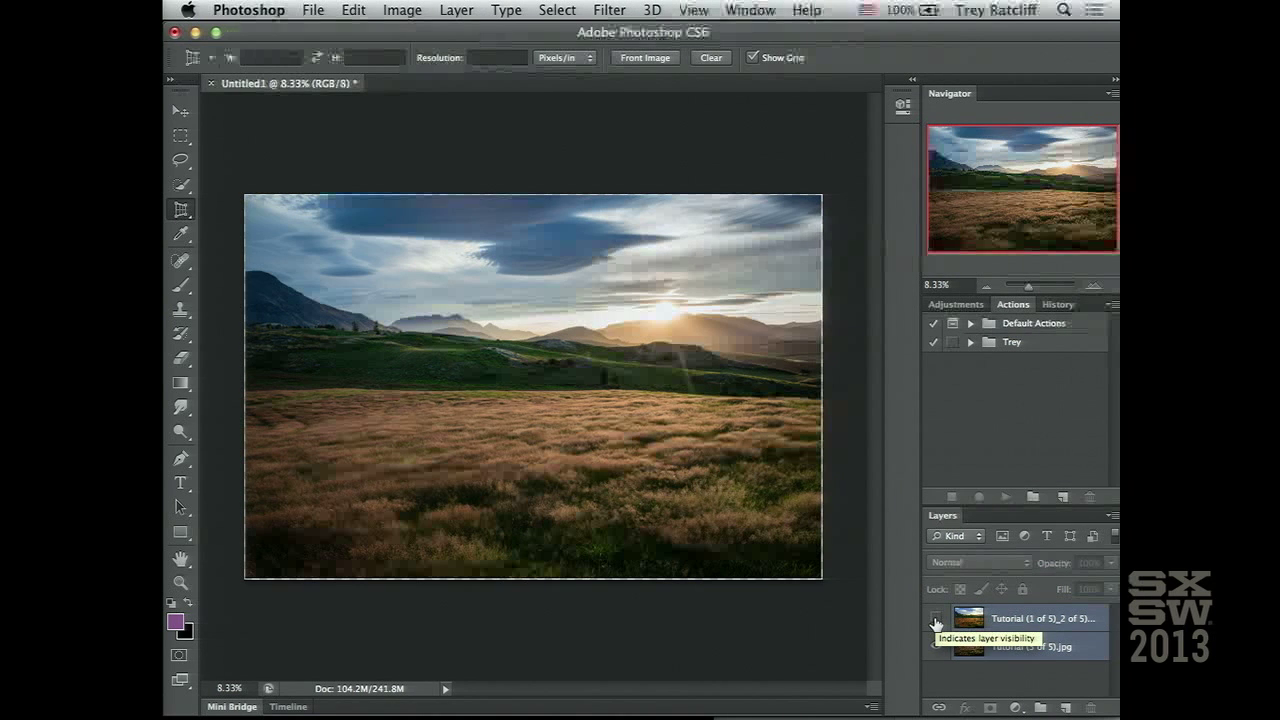
left_click(935, 622)
left_click(990, 620)
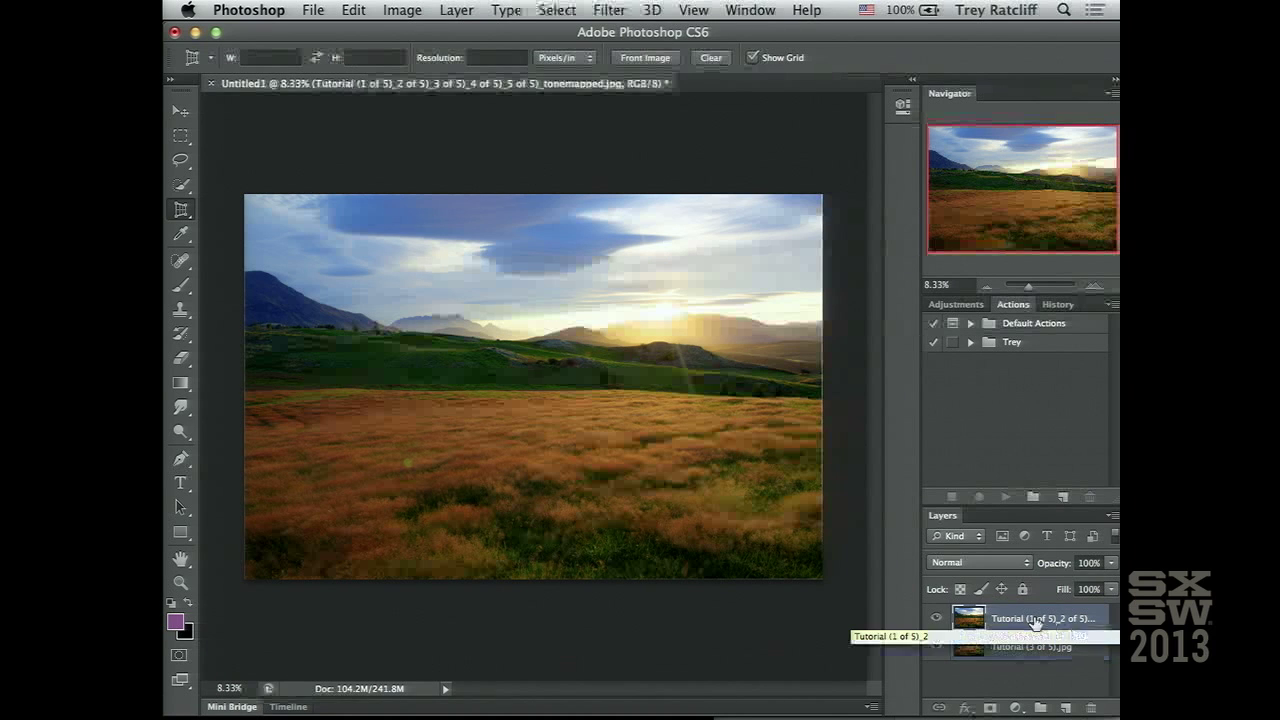
Step: Compare the tone-mapped layer with the one beneath by hiding and reshowing it, and add a white layer mask to it
left_click(935, 622)
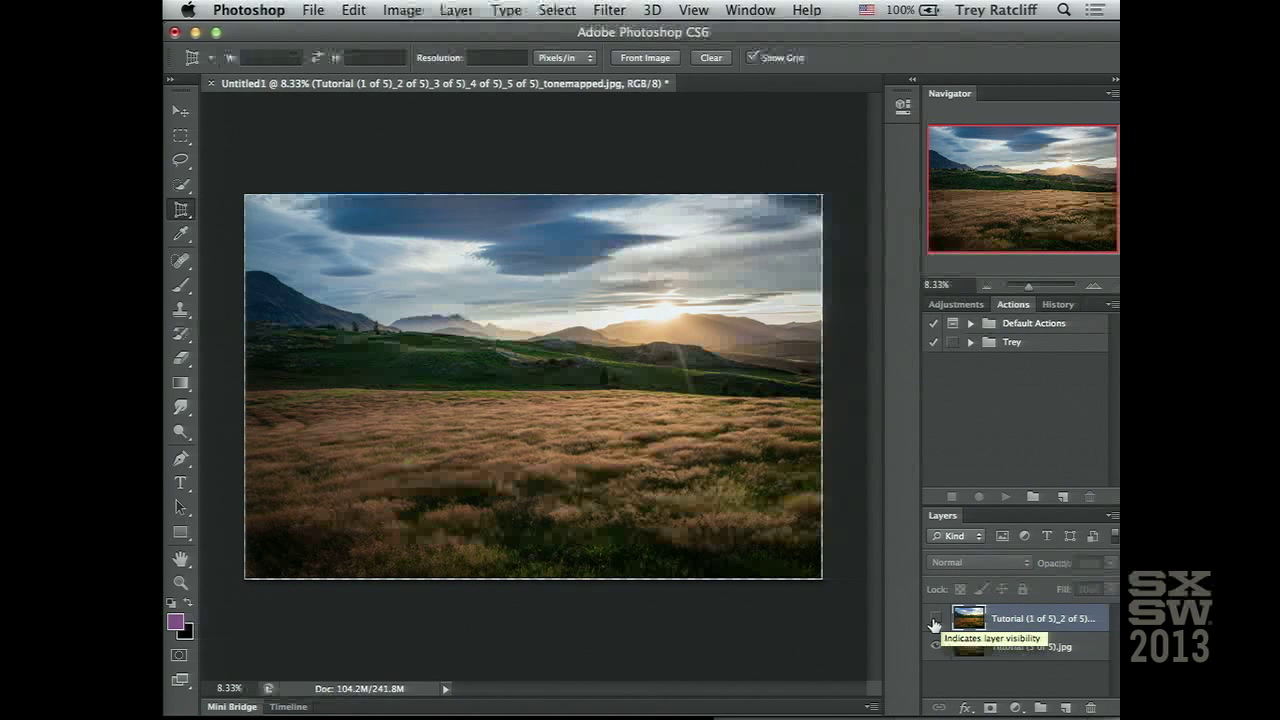
left_click(935, 622)
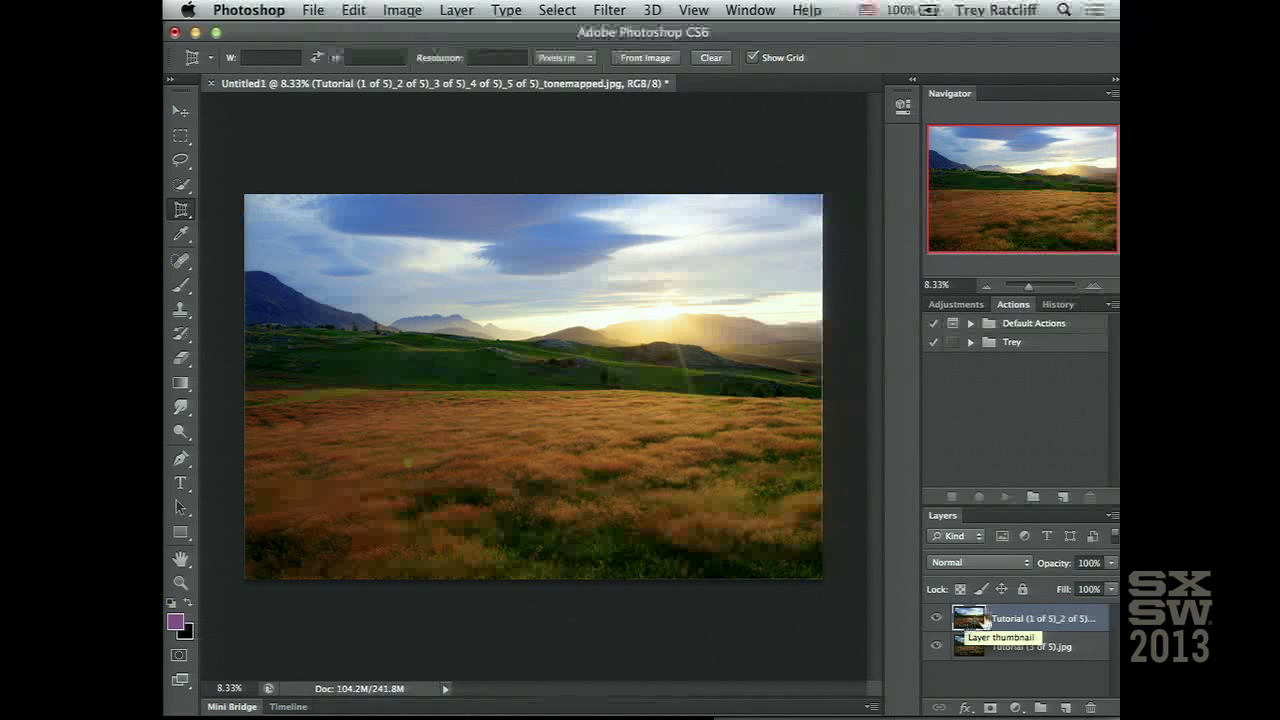
left_click(991, 708)
mouse_move(950, 712)
Step: Set up a black brush at size 1400 and 47% opacity for painting on the layer mask
key("b")
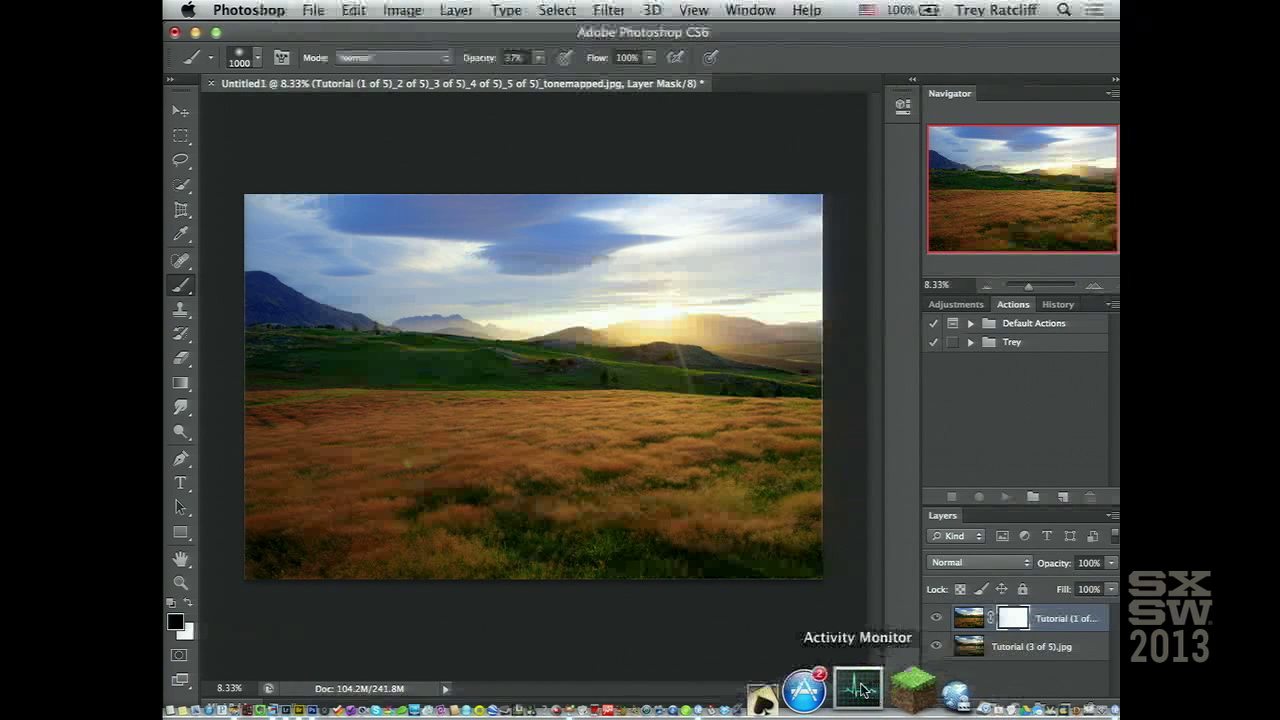
key("bracketright")
key("bracketright")
key("bracketright")
key("bracketright")
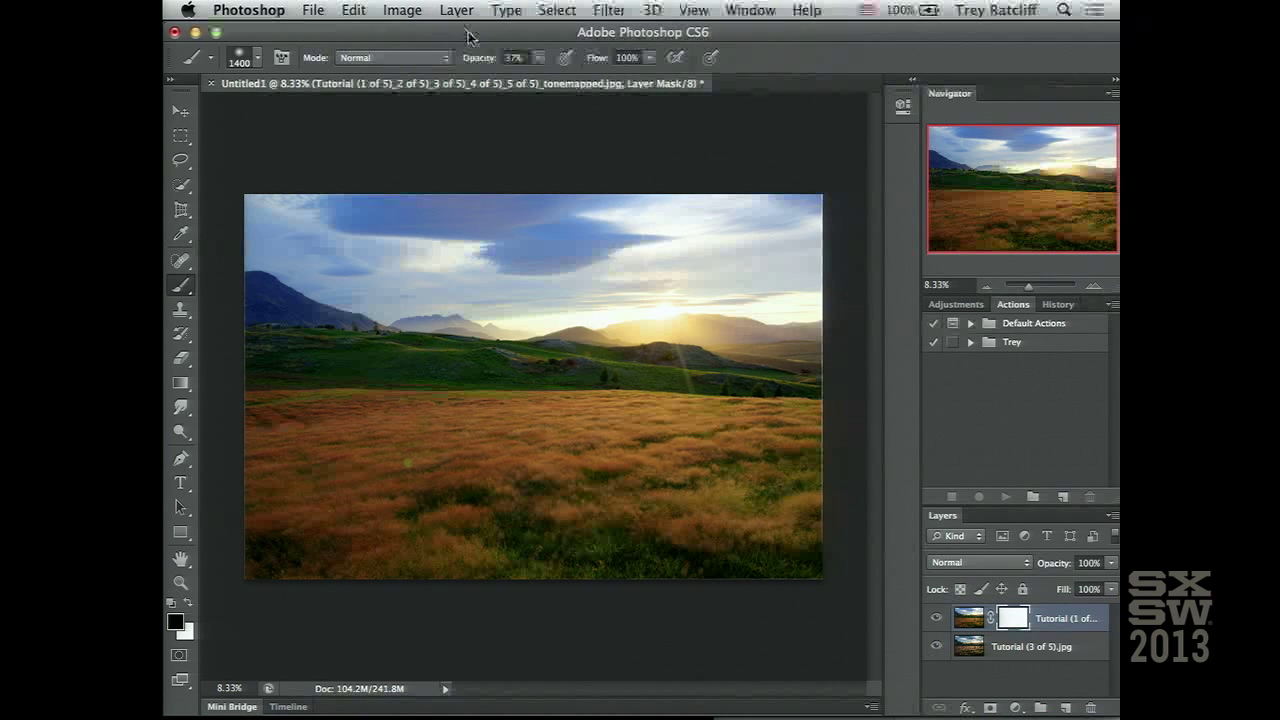
type("47")
key("Return")
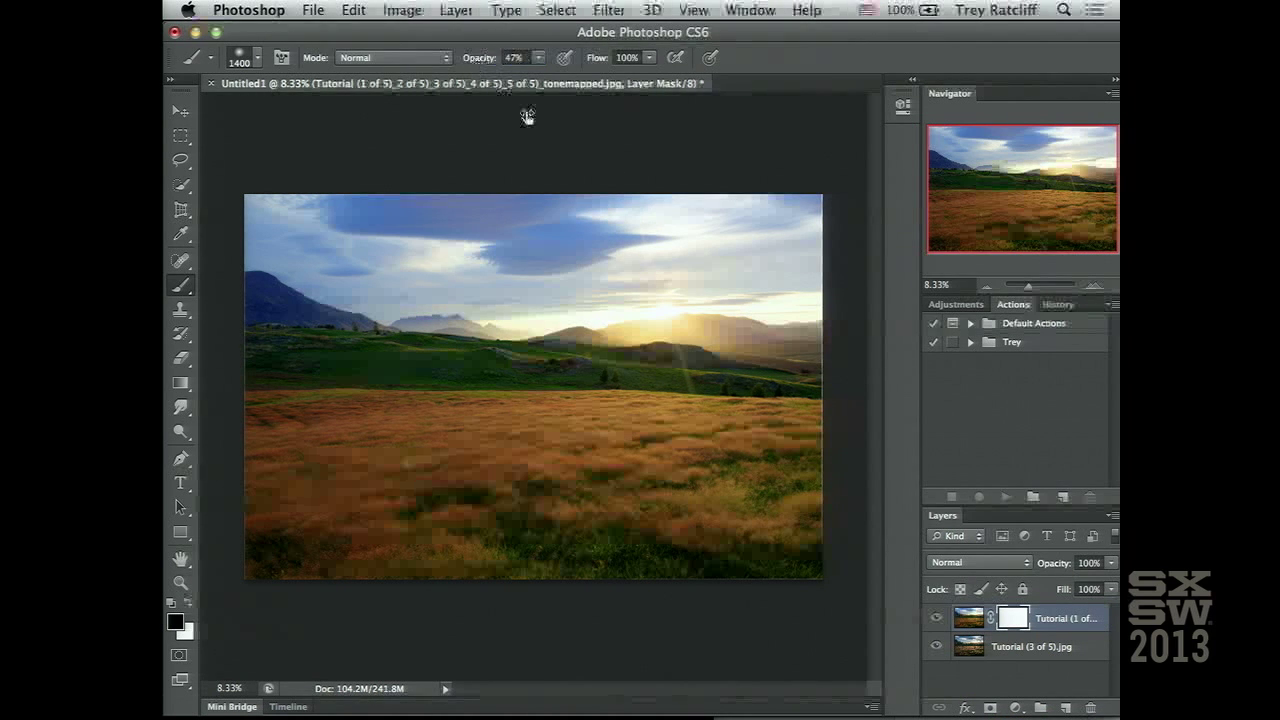
Step: Paint black on the tone-mapped layer's mask across the clouds and around the sun, toggling the layer's visibility to compare
key("super+comma")
key("super+comma")
mouse_move(626, 240)
left_mouse_down()
mouse_move(678, 237)
mouse_move(430, 243)
mouse_move(336, 229)
mouse_move(800, 246)
left_mouse_up()
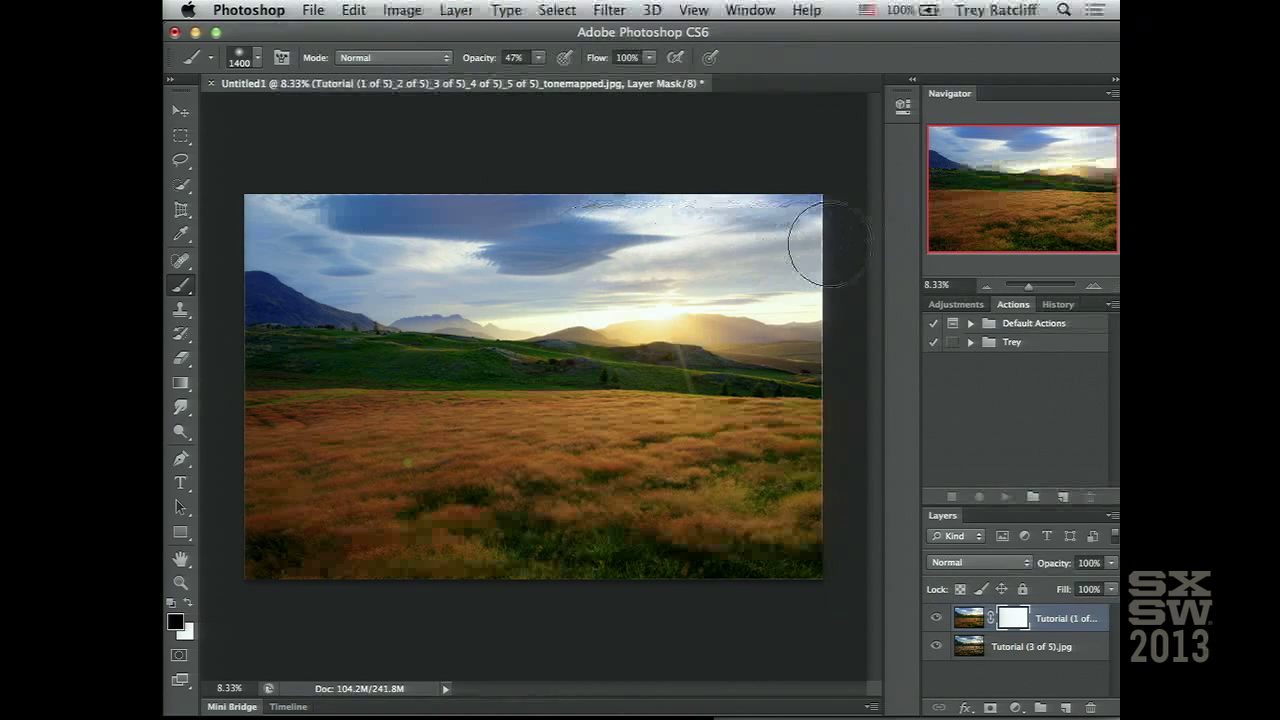
key("super+comma")
key("super+comma")
mouse_move(756, 292)
left_mouse_down()
mouse_move(551, 294)
mouse_move(774, 289)
mouse_move(617, 297)
mouse_move(632, 308)
mouse_move(771, 286)
mouse_move(551, 294)
left_mouse_up()
key("super+comma")
key("super+comma")
key("super+comma")
key("super+comma")
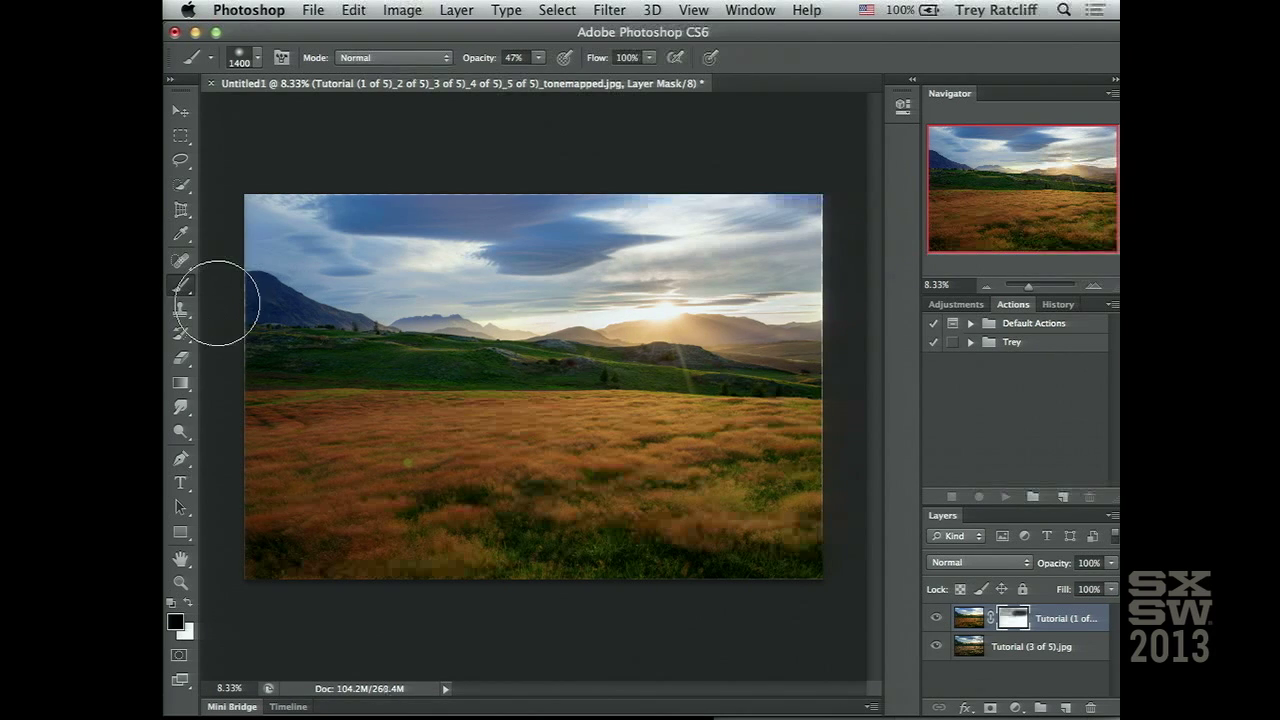
Step: Compare the layer on and off, and paint black on its mask over the lower foreground grass
key("super+comma")
key("super+comma")
key("super+comma")
key("super+comma")
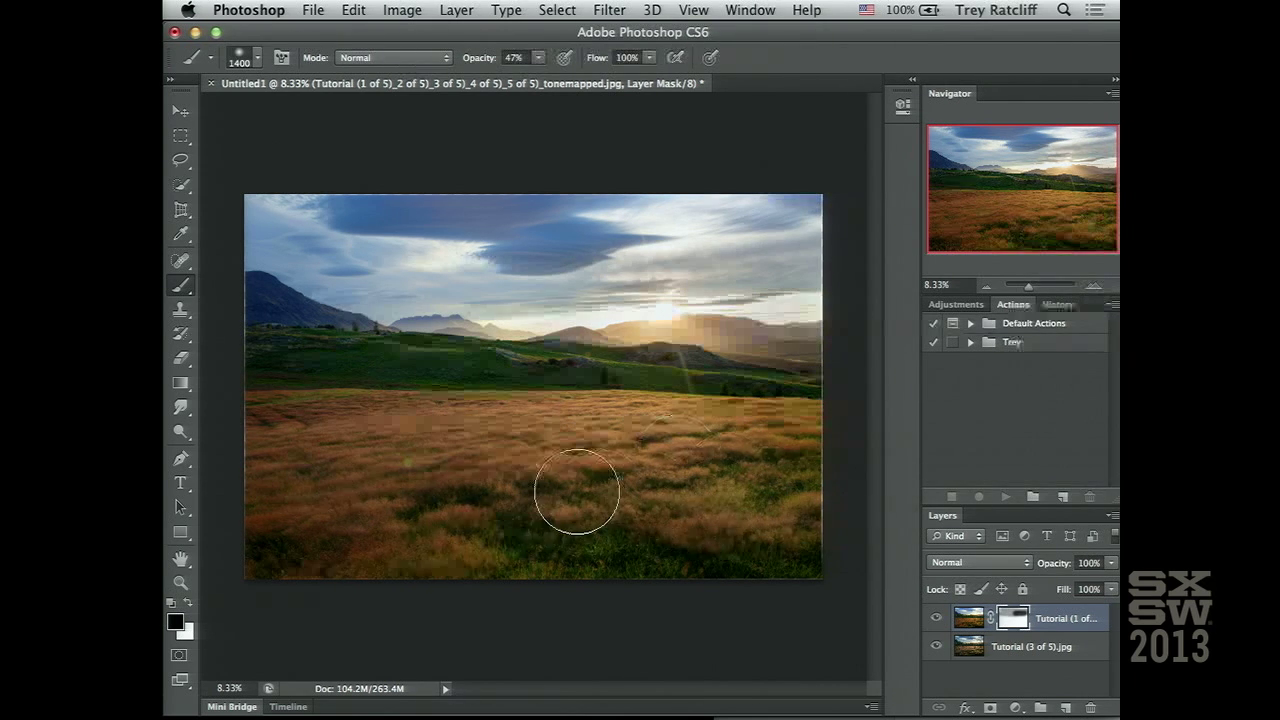
mouse_move(591, 518)
left_mouse_down()
mouse_move(260, 530)
mouse_move(704, 517)
mouse_move(814, 537)
left_mouse_up()
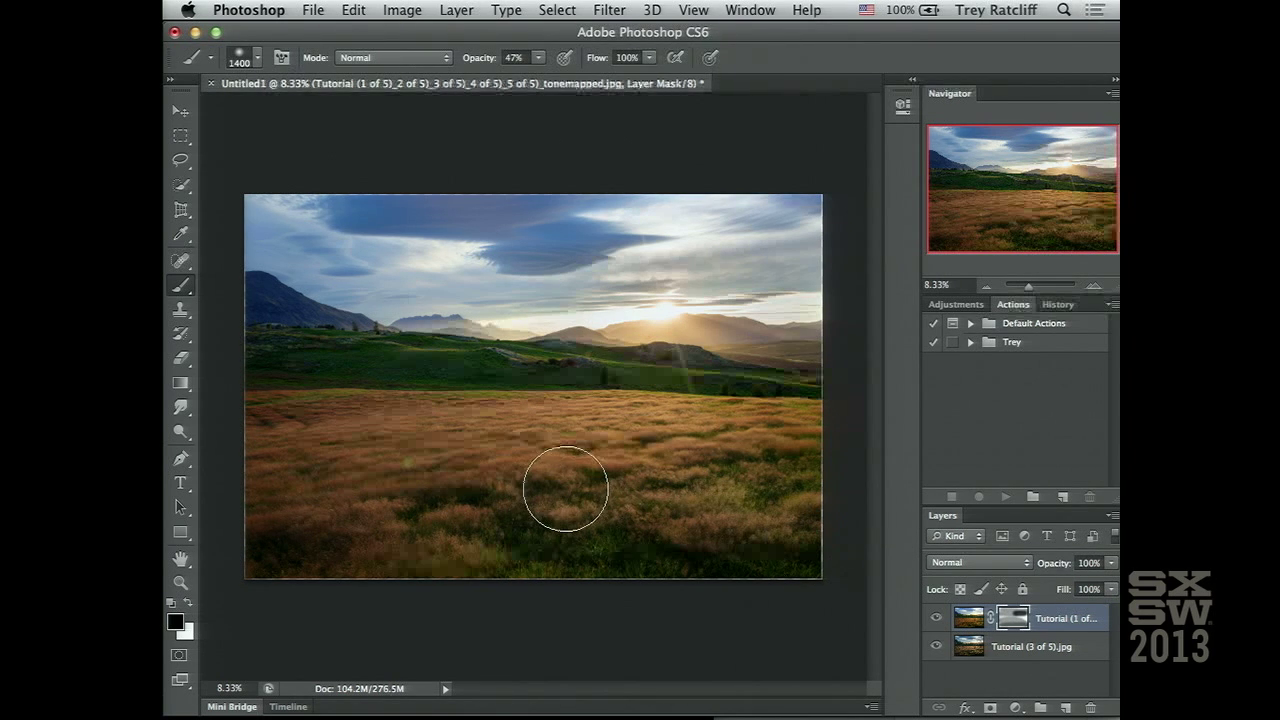
Step: Crop the image slightly inside all four edges with the Perspective Crop tool
key("c")
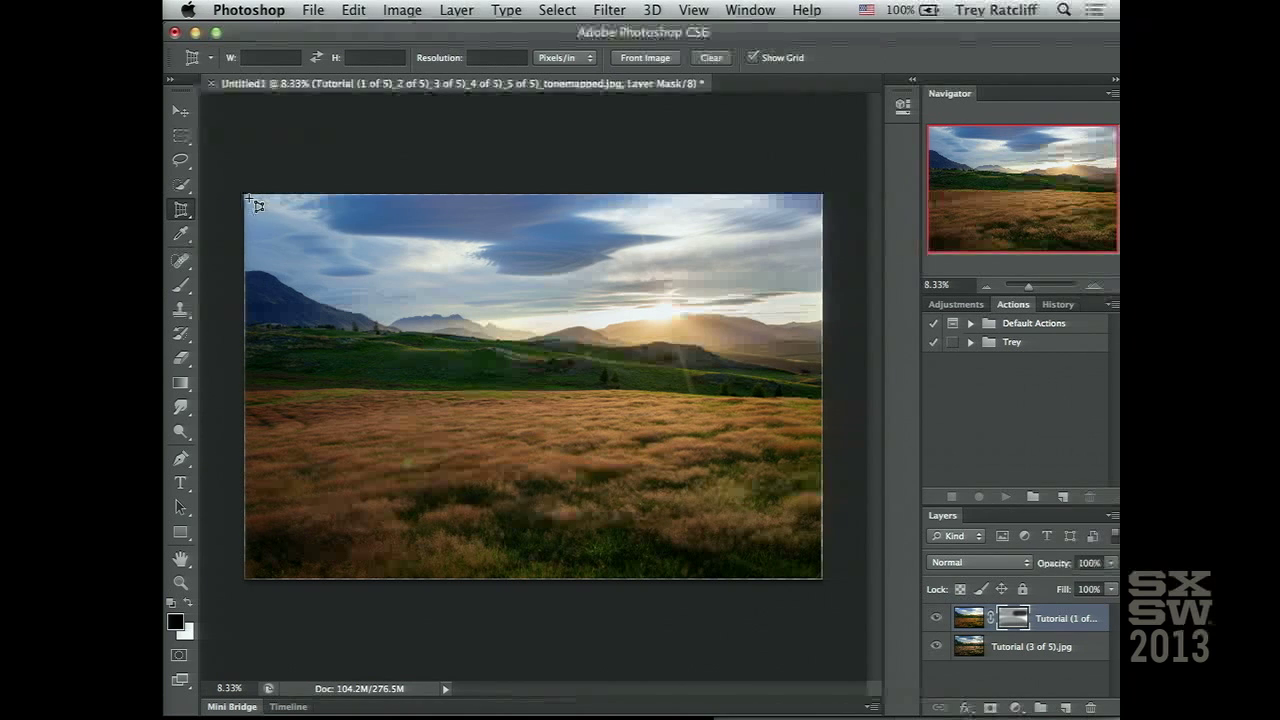
left_click_drag(247, 198, 284, 238)
left_click_drag(314, 279, 580, 431)
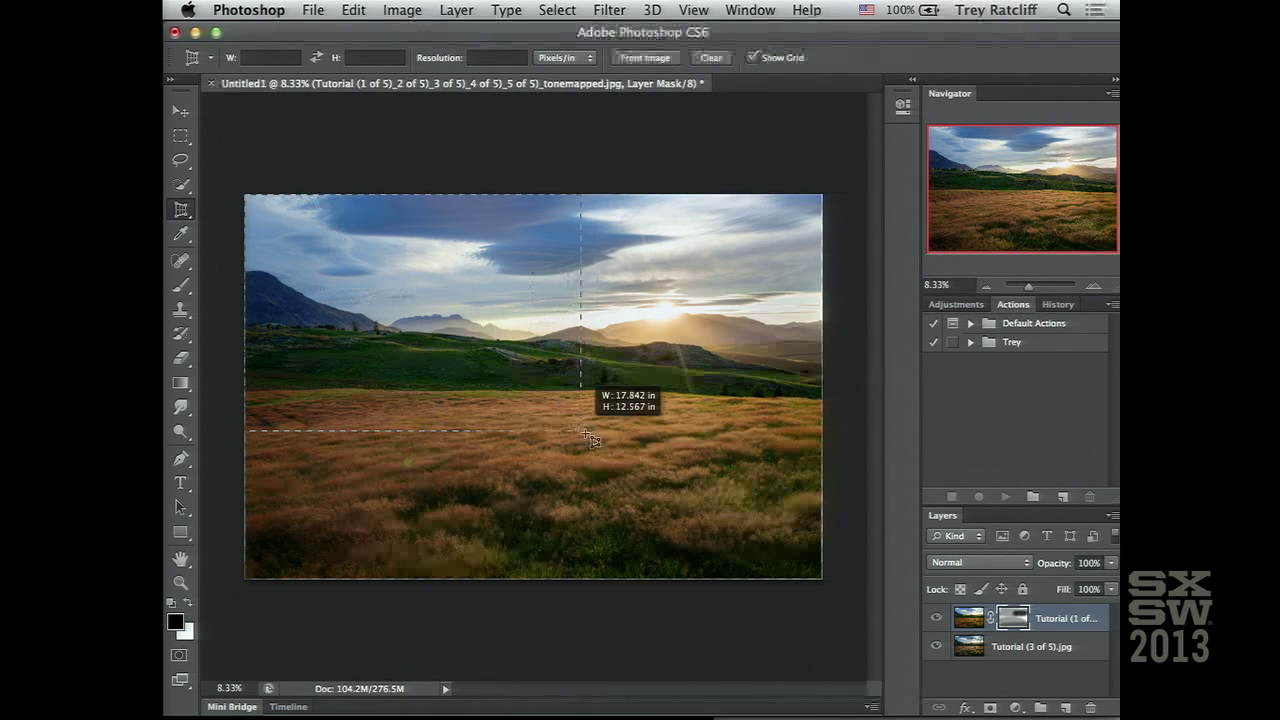
left_click_drag(816, 576, 811, 574)
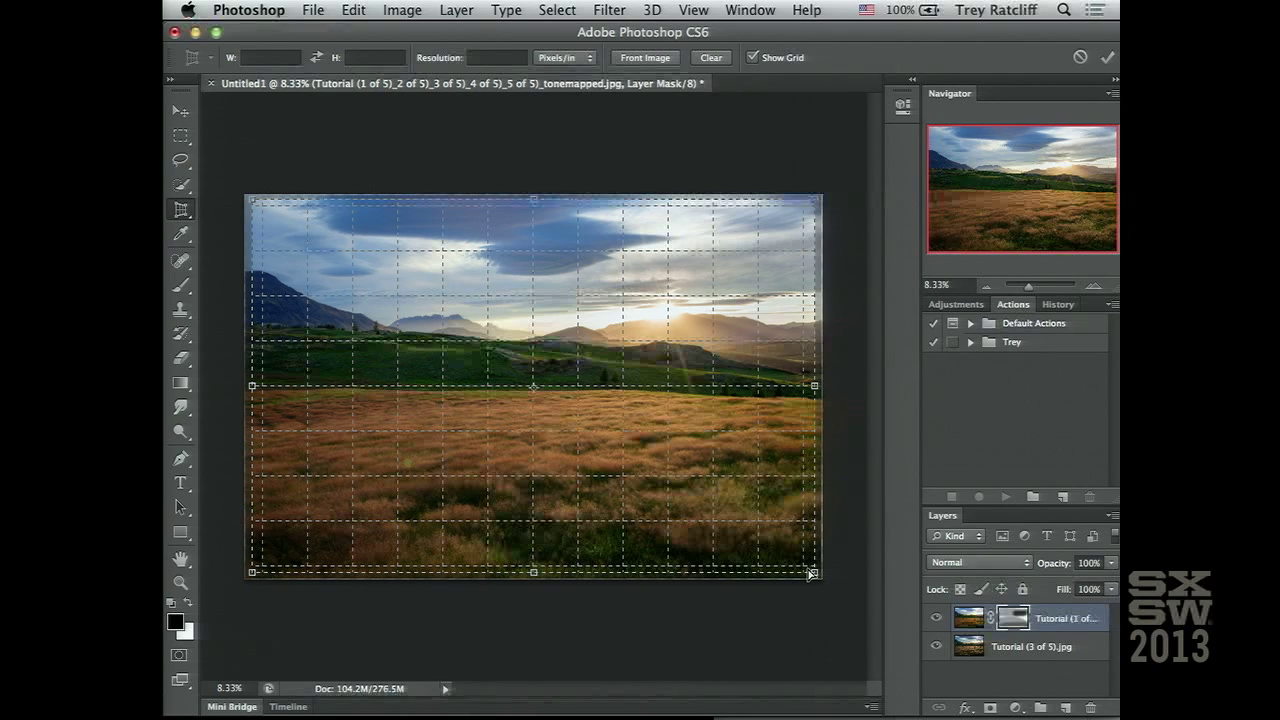
left_click_drag(811, 574, 811, 574)
key("Return")
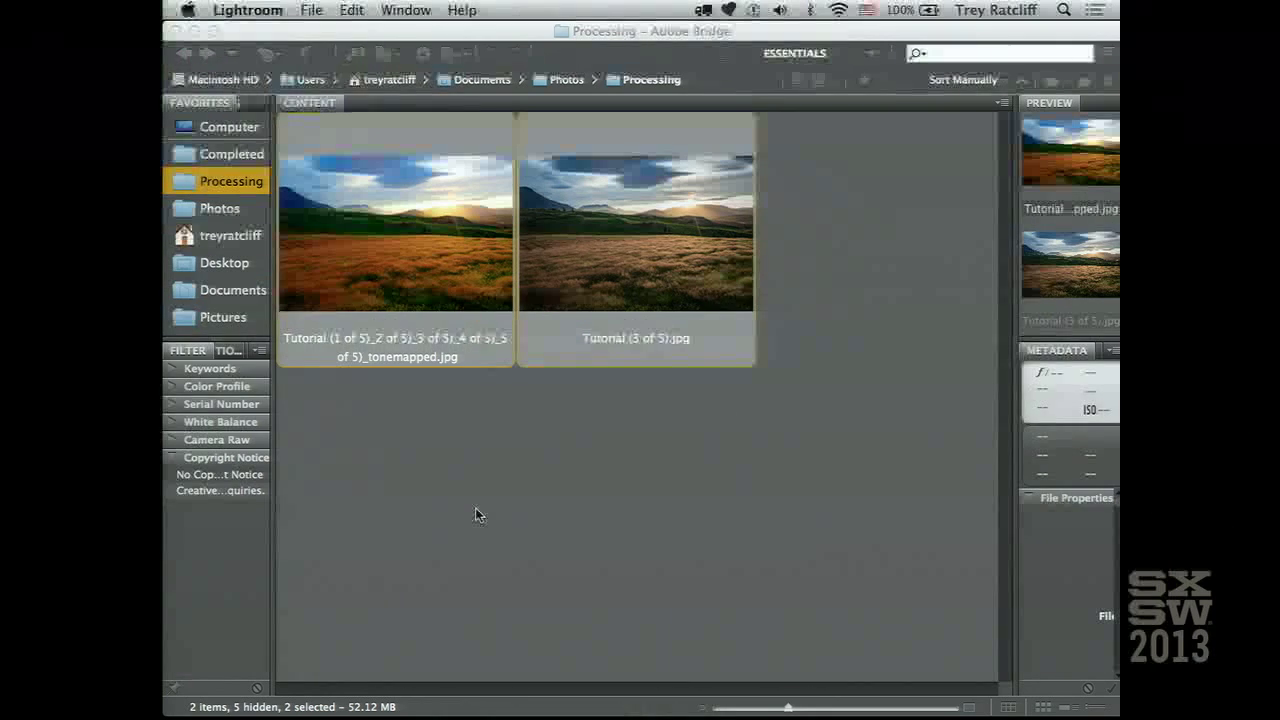
Step: Switch to Lightroom and reset all Develop adjustments on the middle exposure, Tutorial (3 of 5).NEF
key("super+Tab")
key("super+shift+Tab")
left_click(565, 540)
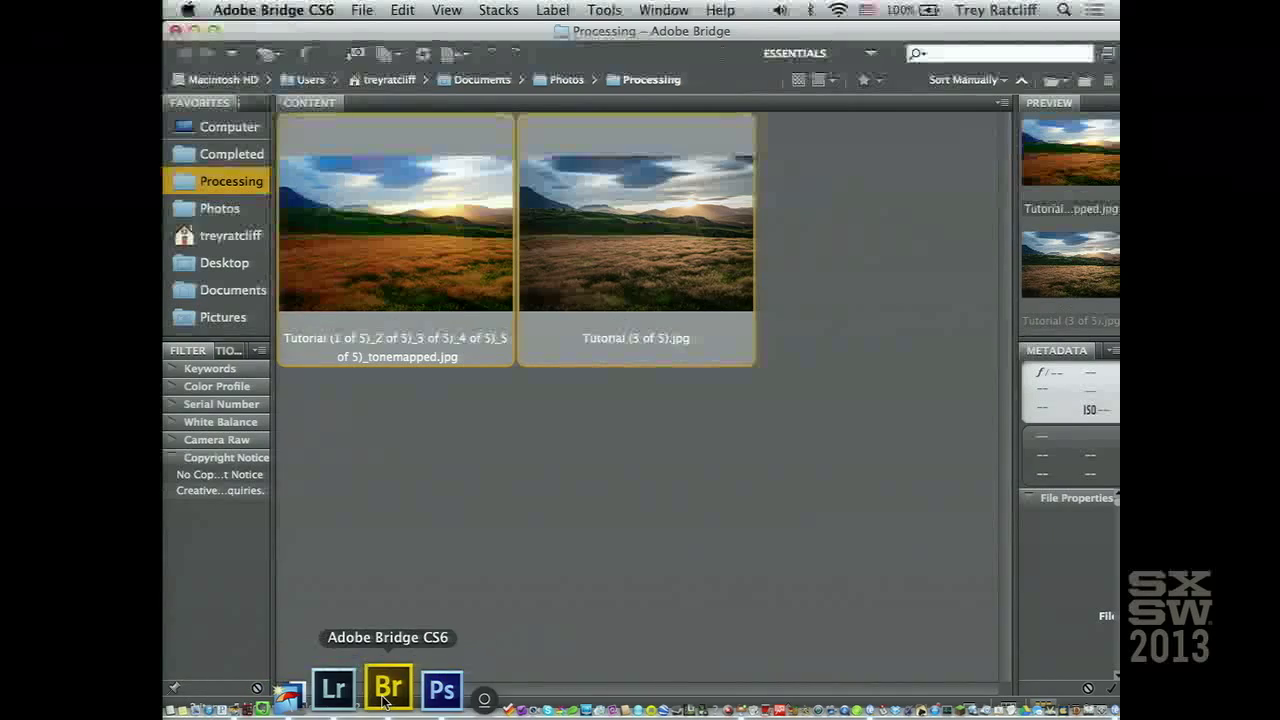
left_click(372, 692)
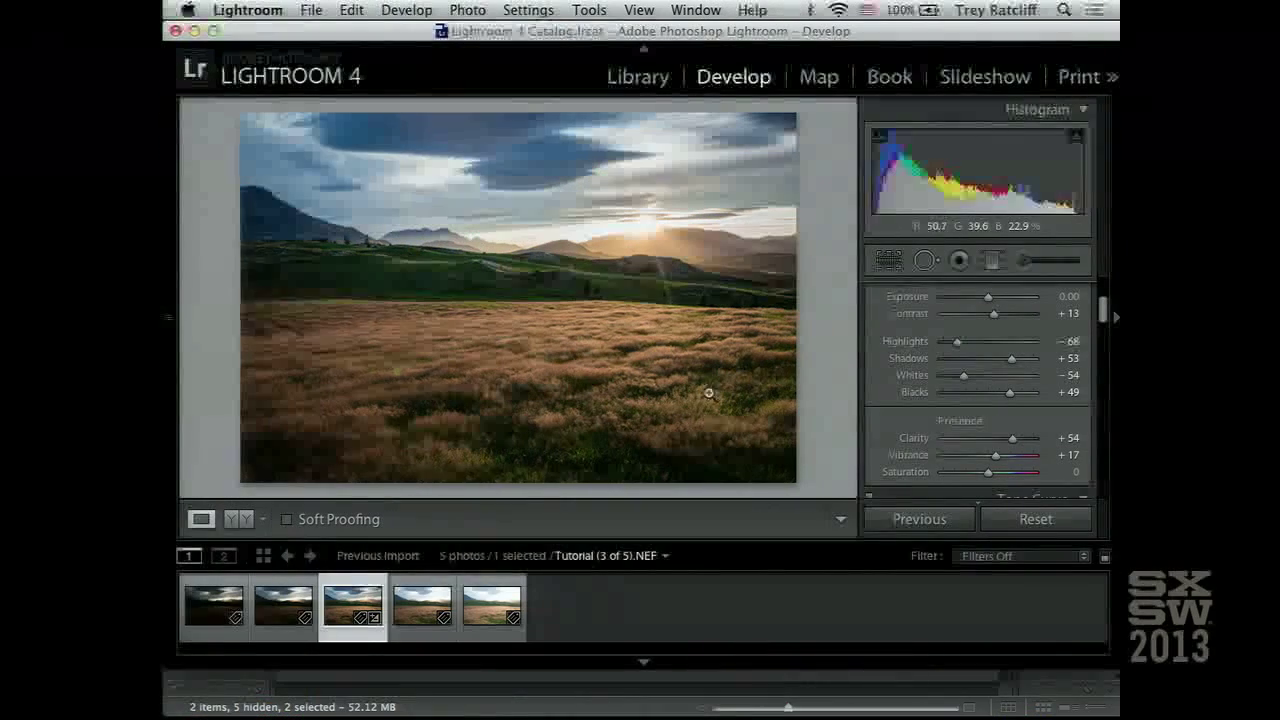
left_click(998, 512)
key("F7")
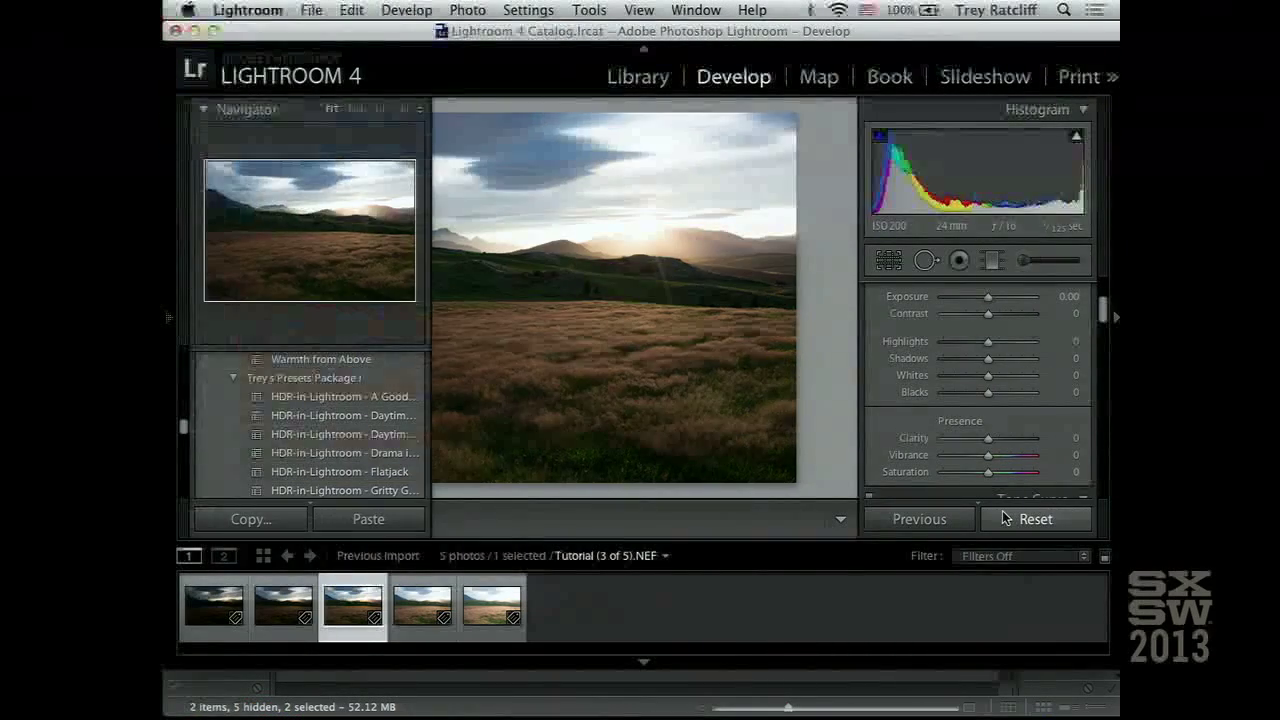
Step: View the unedited middle exposure with panels hidden and lights dimmed, and switch to Photoshop to compare it with the blended image
key("shift+f")
key("Tab")
key("l")
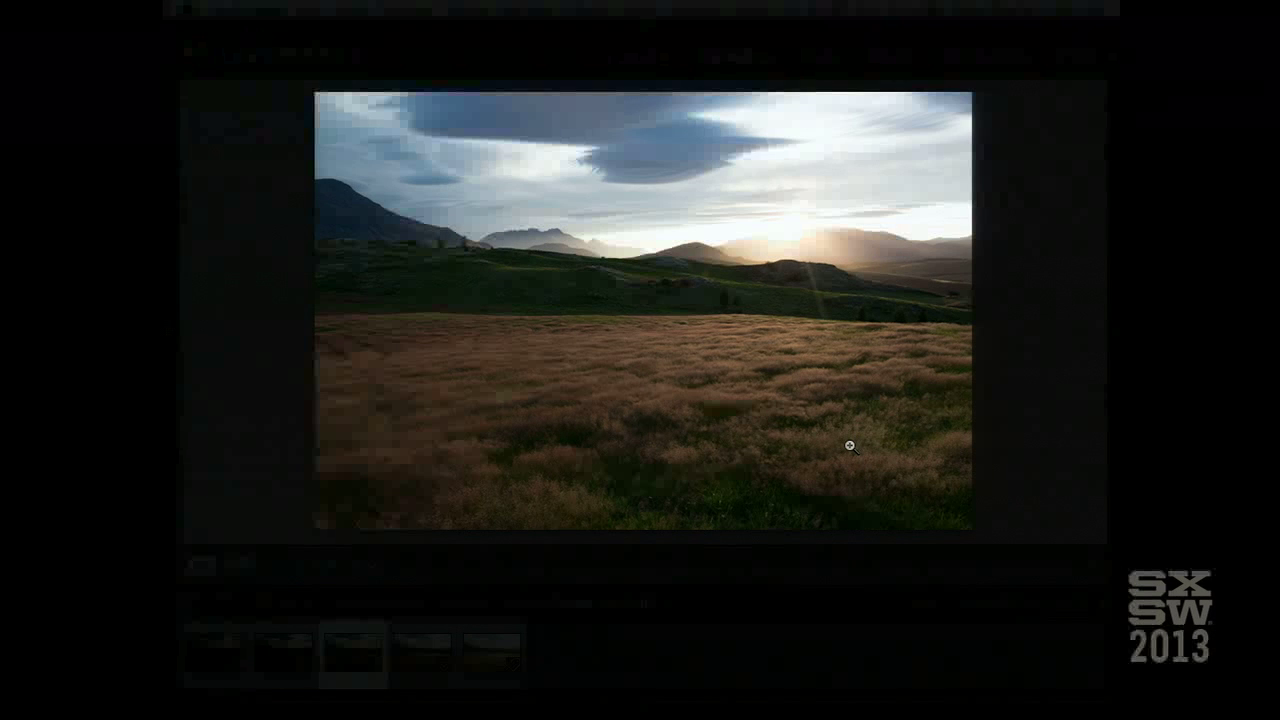
key("super+Tab")
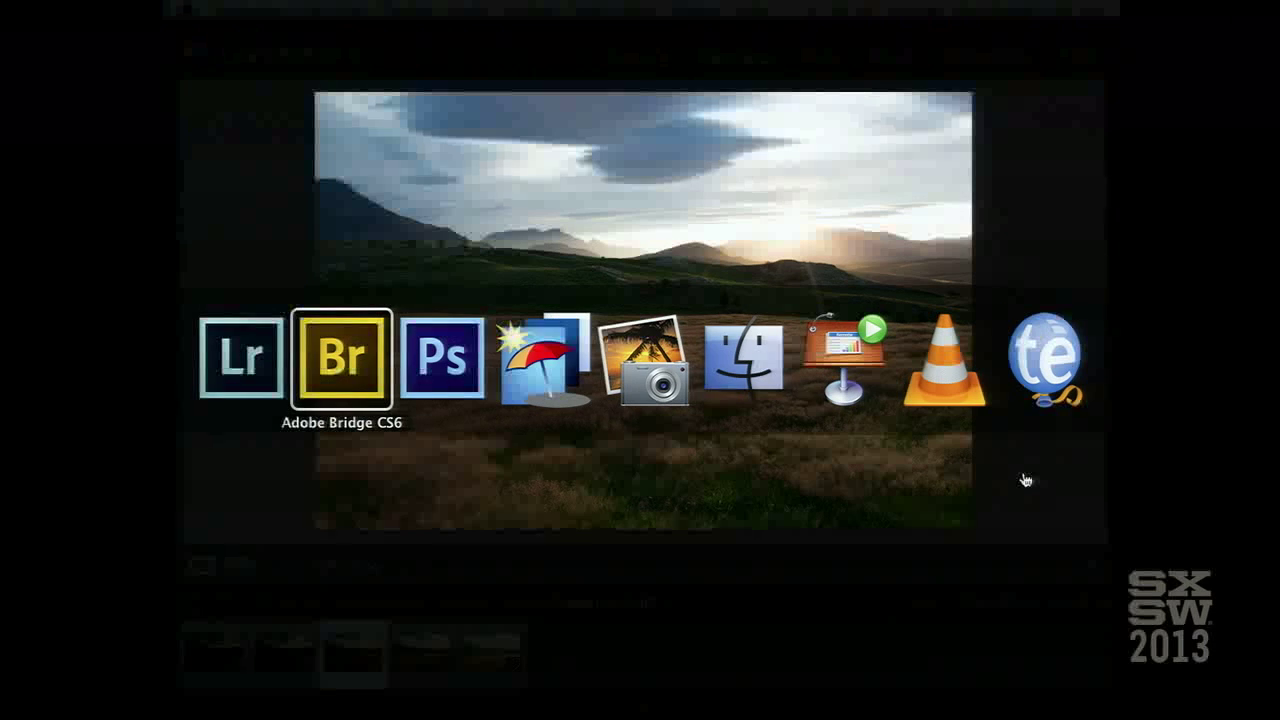
key("super+Tab")
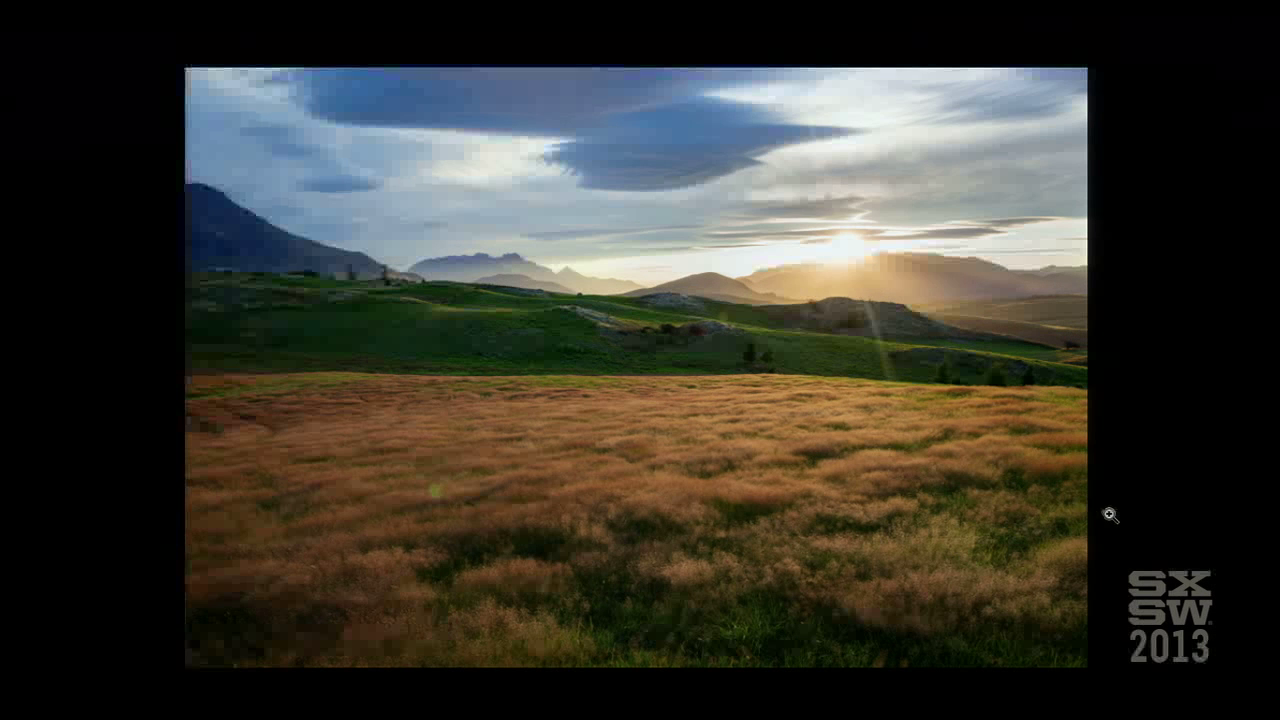